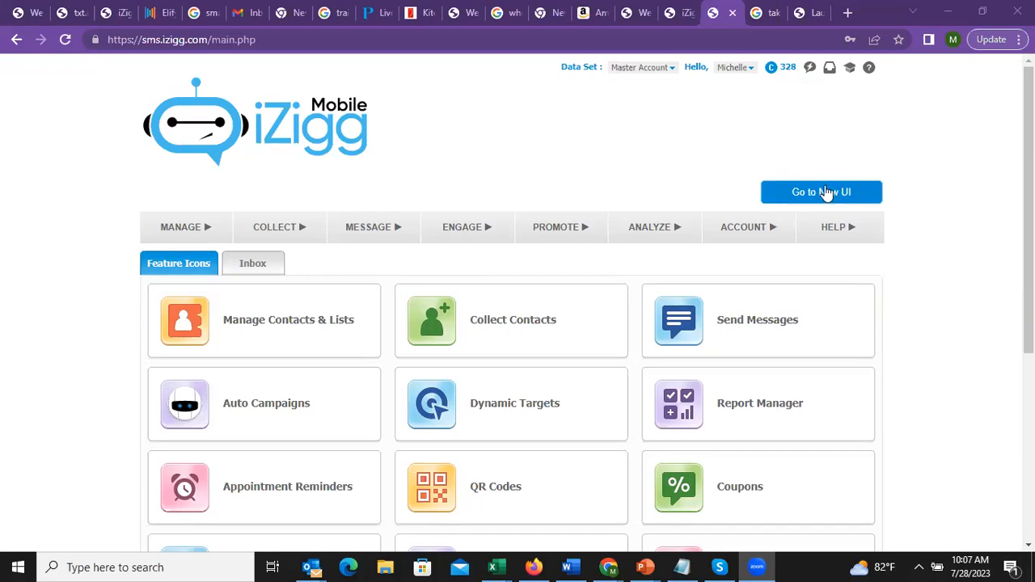
# Switch to the new interface so the Mass Messages history list loads
pyautogui.click(822, 192)
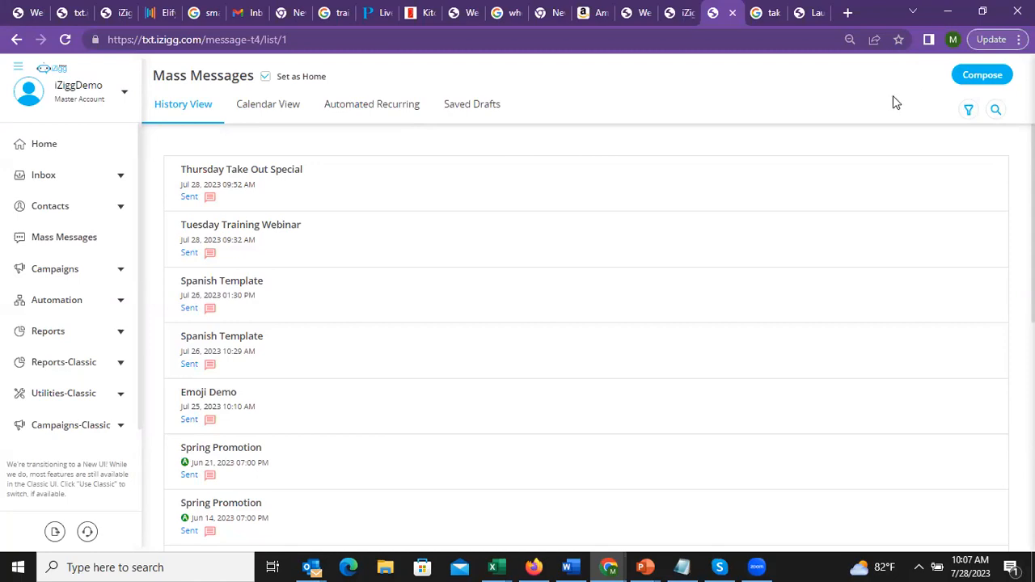
# Compose a message titled 'Thusday Eve special', send it to the distribution list, and use Text Message delivery
pyautogui.click(964, 78)
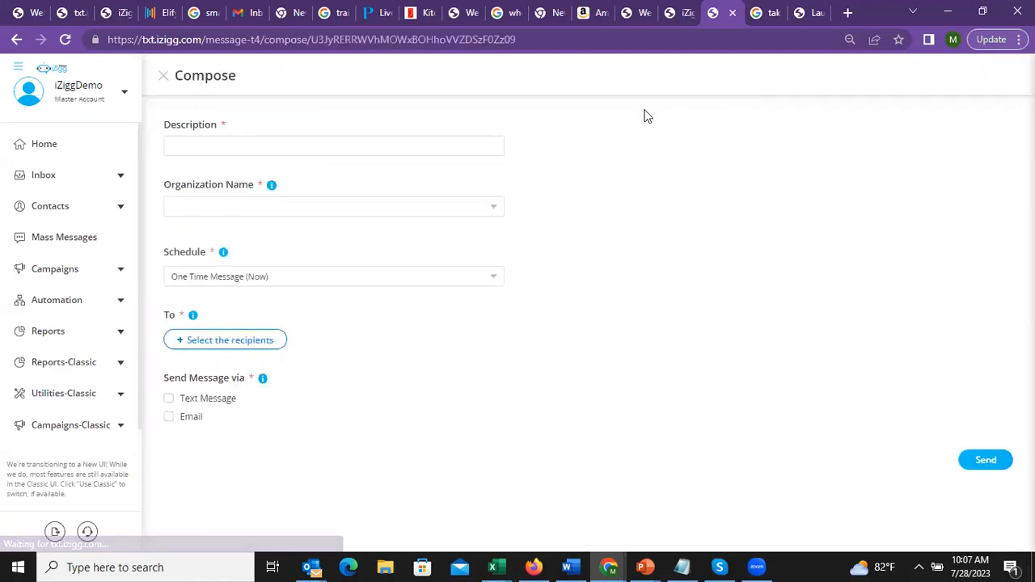
pyautogui.click(337, 153)
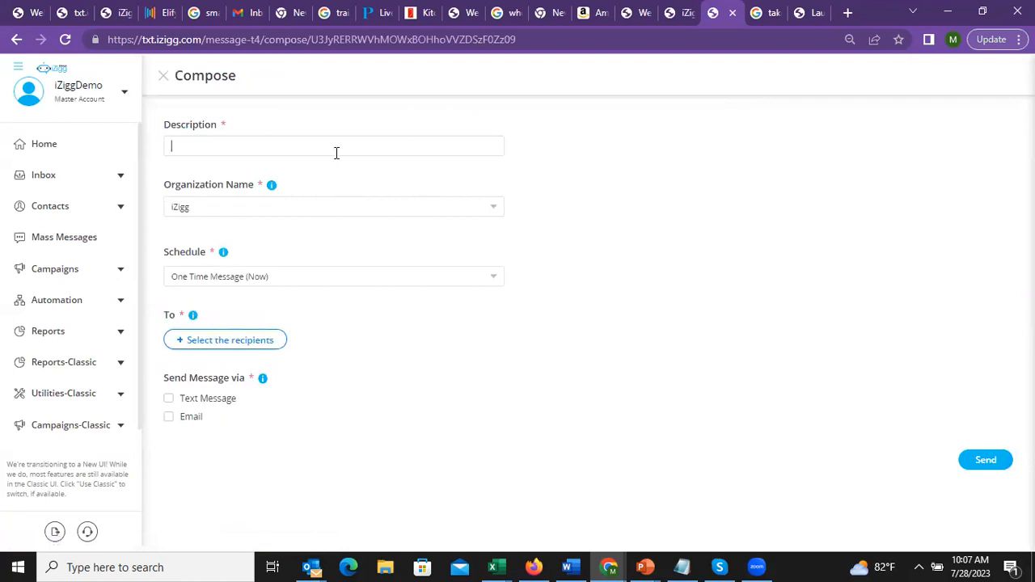
pyautogui.write('Thusday Eve special')
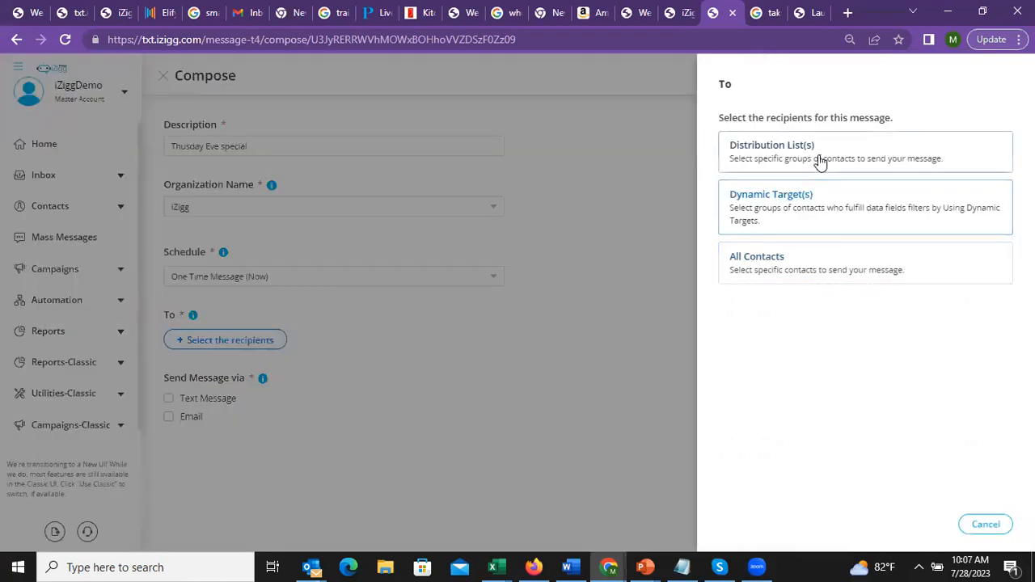
pyautogui.click(819, 162)
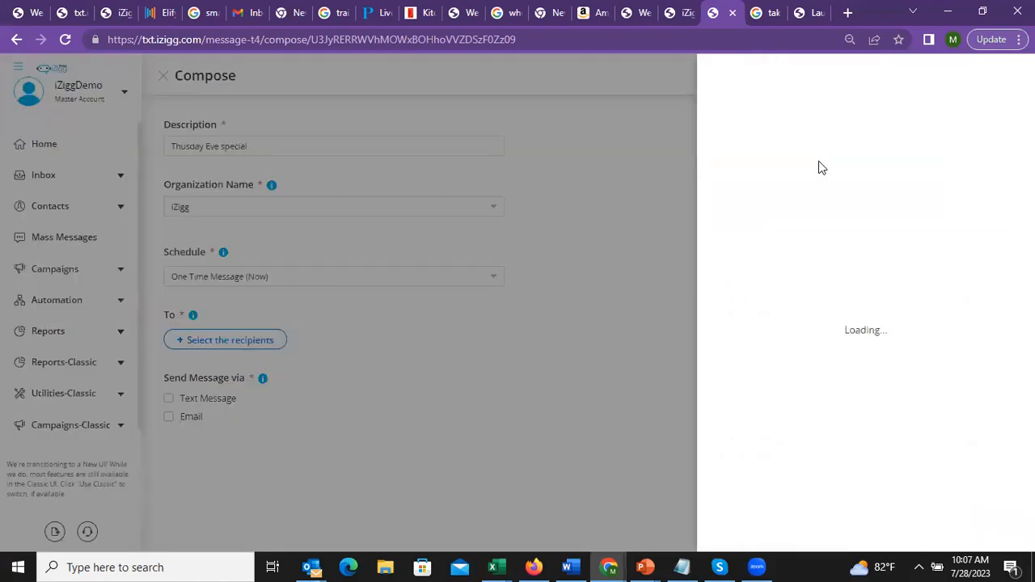
pyautogui.click(723, 456)
pyautogui.click(991, 528)
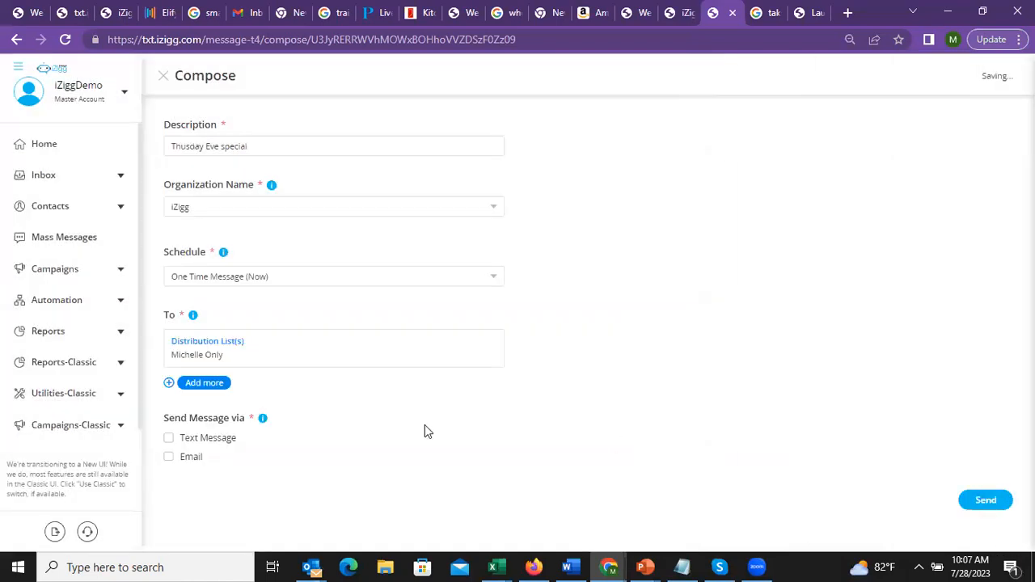
pyautogui.click(168, 439)
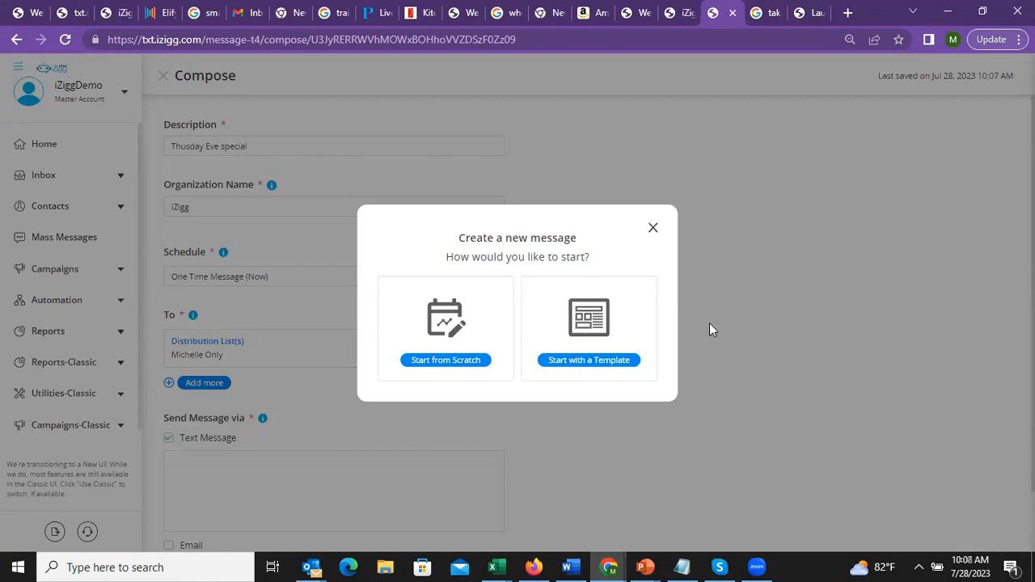
# Close the template gallery without choosing a template and start the text message from scratch
pyautogui.click(596, 334)
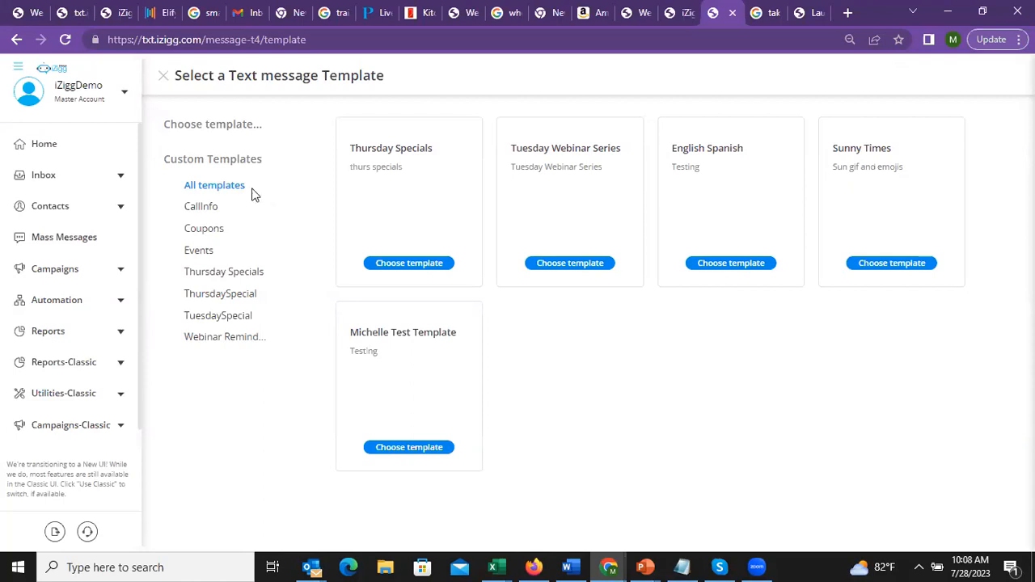
pyautogui.click(166, 76)
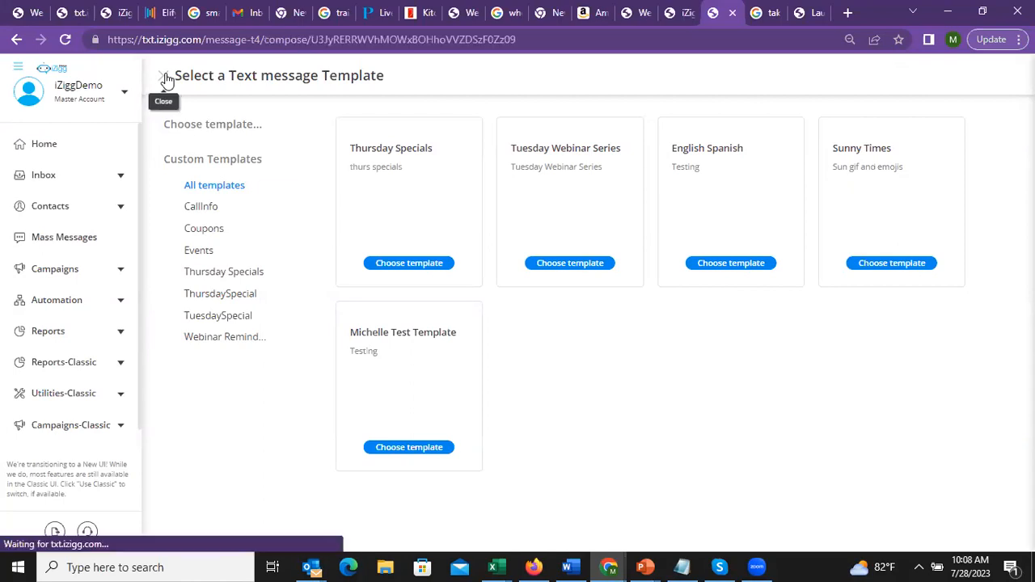
pyautogui.click(168, 439)
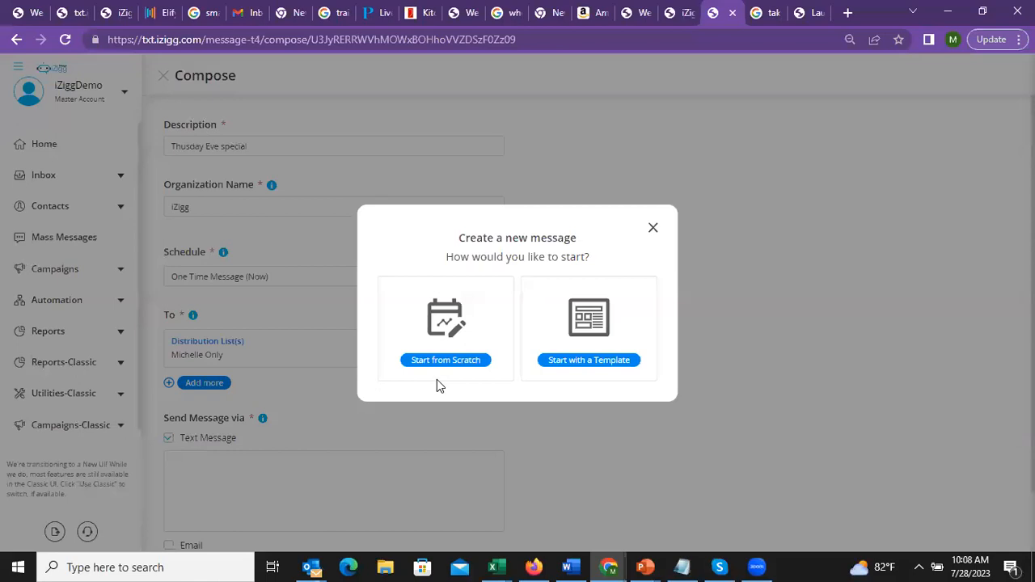
pyautogui.click(448, 343)
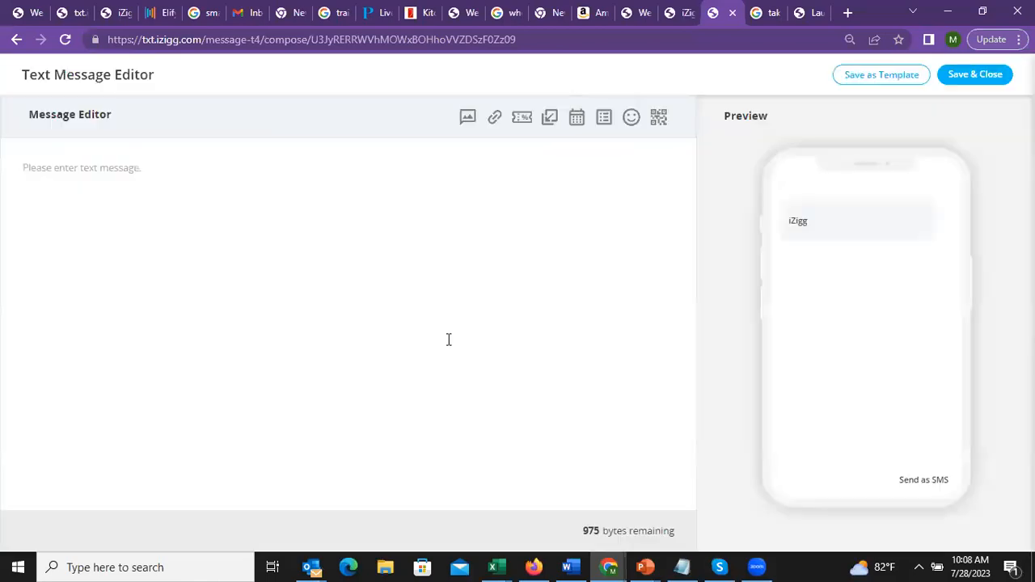
# Type 'Thursday Special' and 'You may have dinner covered, but what about dessert?' as two lines
pyautogui.click(158, 174)
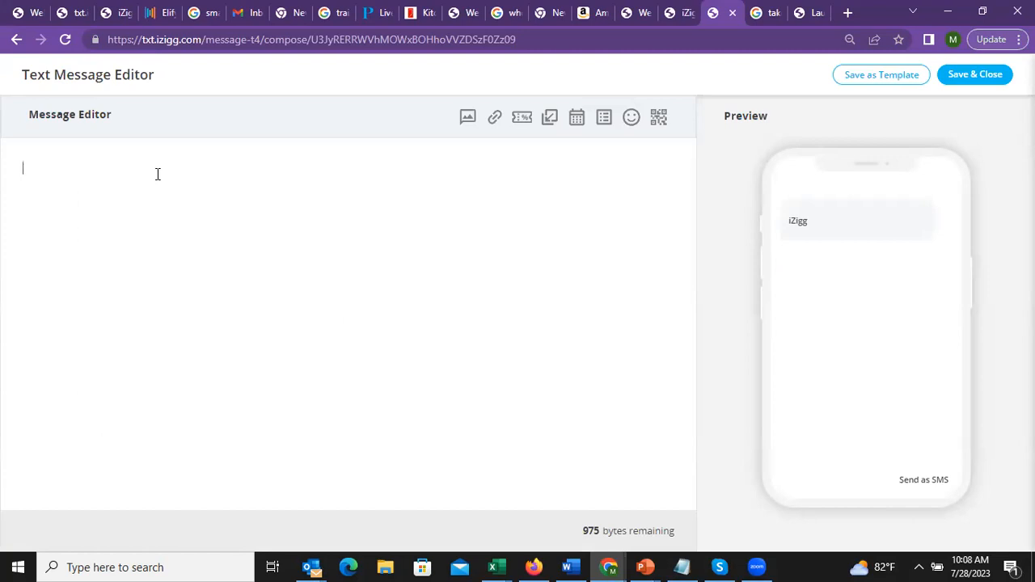
pyautogui.press('Return')
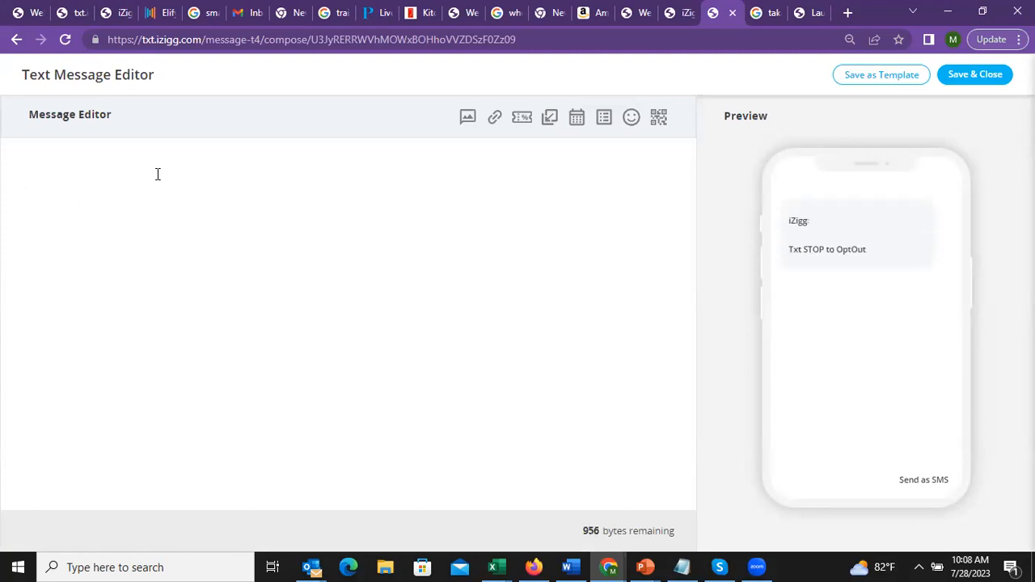
pyautogui.write('Thurs')
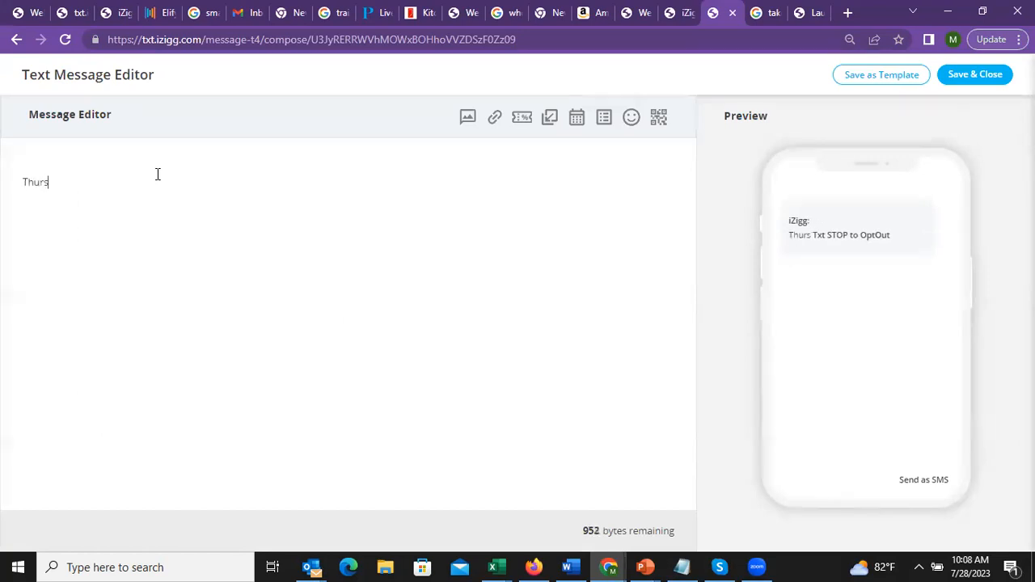
pyautogui.write('day Special')
pyautogui.press('Return')
pyautogui.write('You may have di')
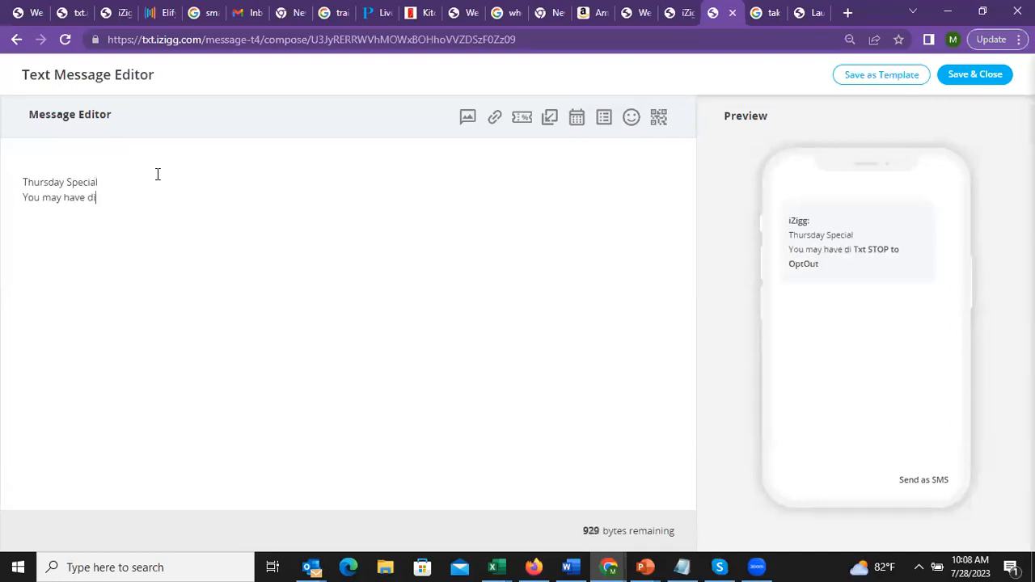
pyautogui.write('nner covered, w')
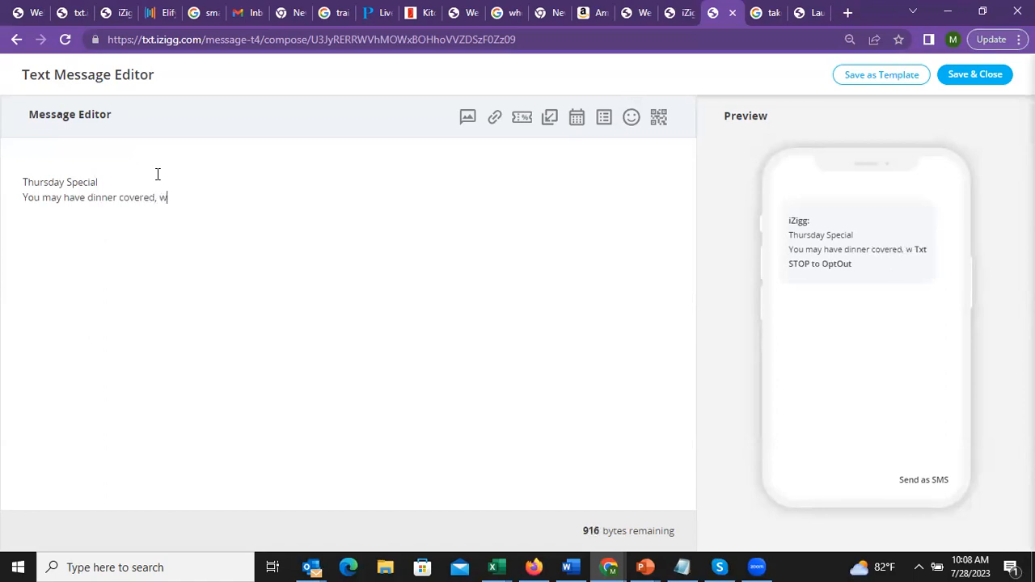
pyautogui.press('BackSpace')
pyautogui.write('but what ')
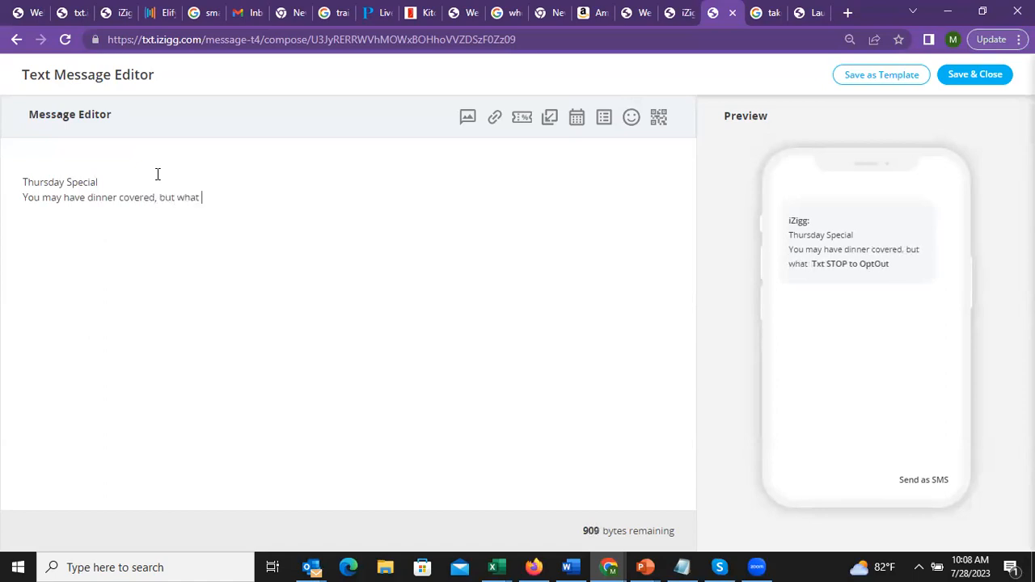
pyautogui.write('about dessert?')
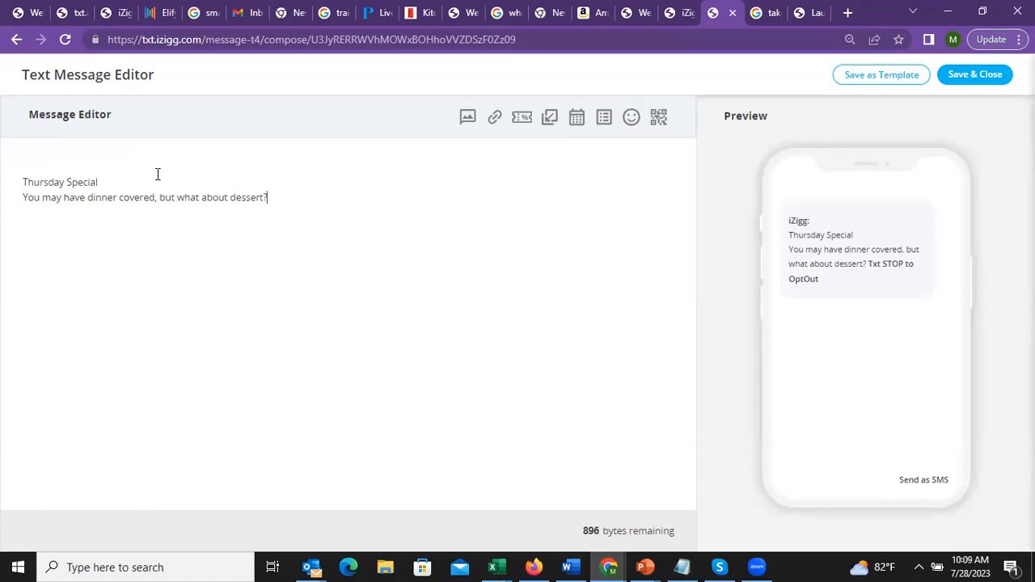
pyautogui.press('Return')
# Add the line 'Stop by and grab a fabulous dessert at half off!' and start a new line
pyautogui.write('Stop annd')
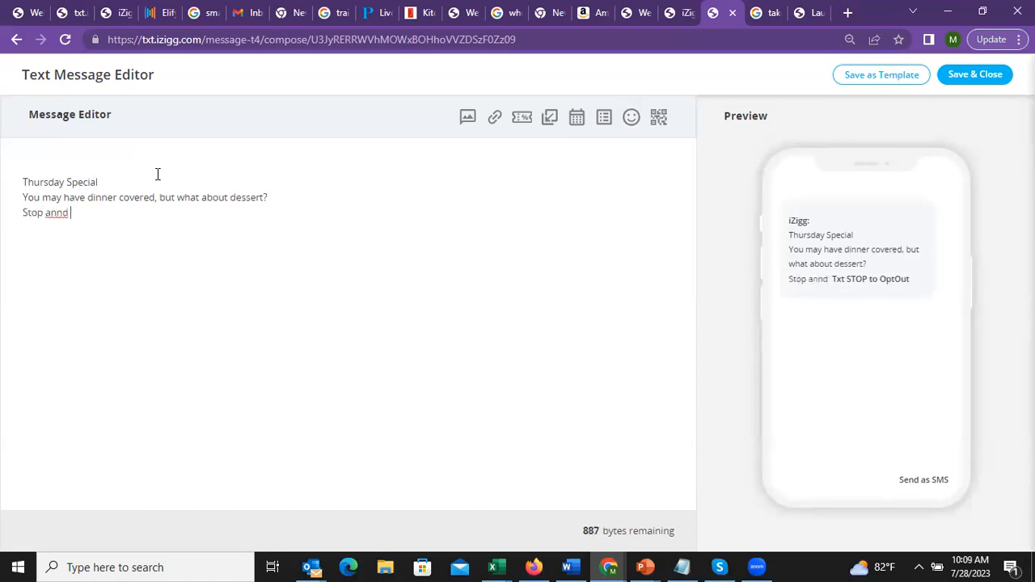
pyautogui.press('BackSpace')
pyautogui.write('d')
pyautogui.press('BackSpace')
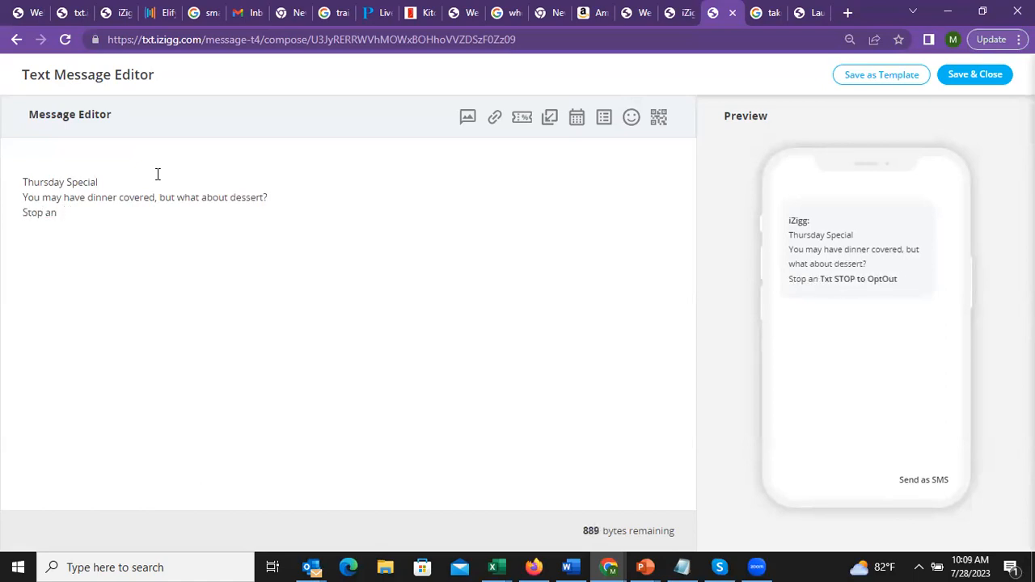
pyautogui.press('BackSpace')
pyautogui.press('BackSpace')
pyautogui.write('by and g')
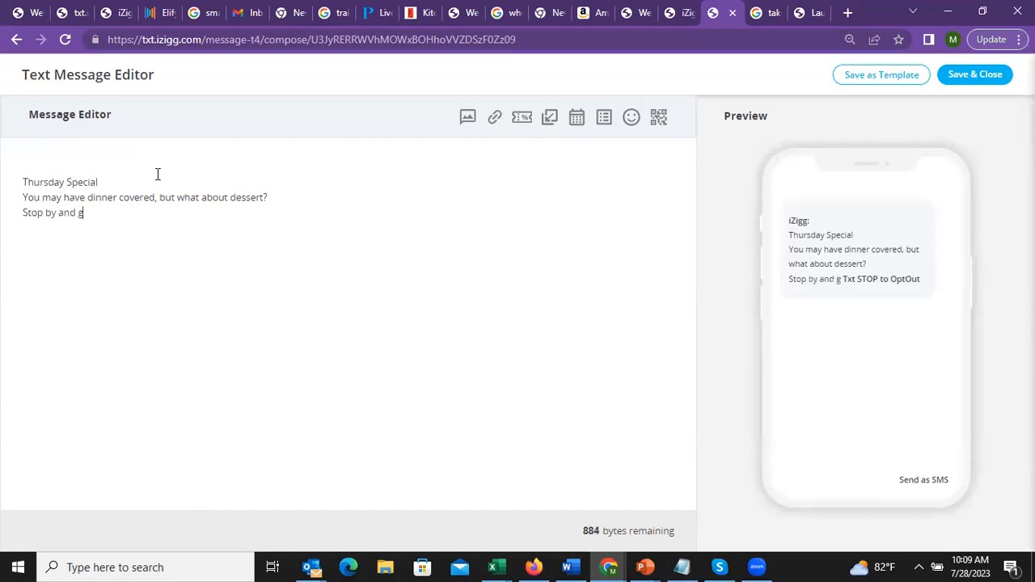
pyautogui.write('rab a fabul')
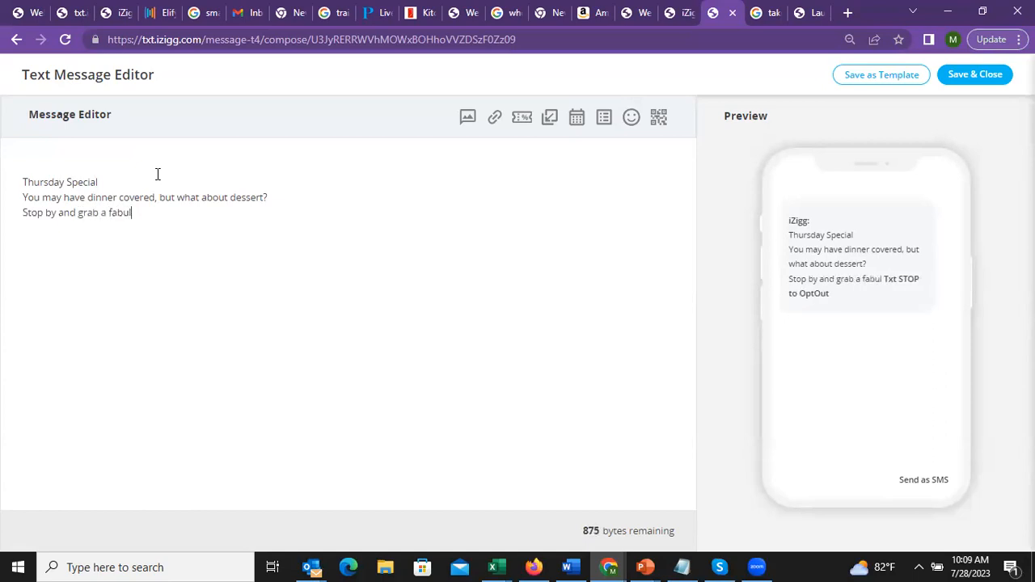
pyautogui.write('ous dess')
pyautogui.press('BackSpace')
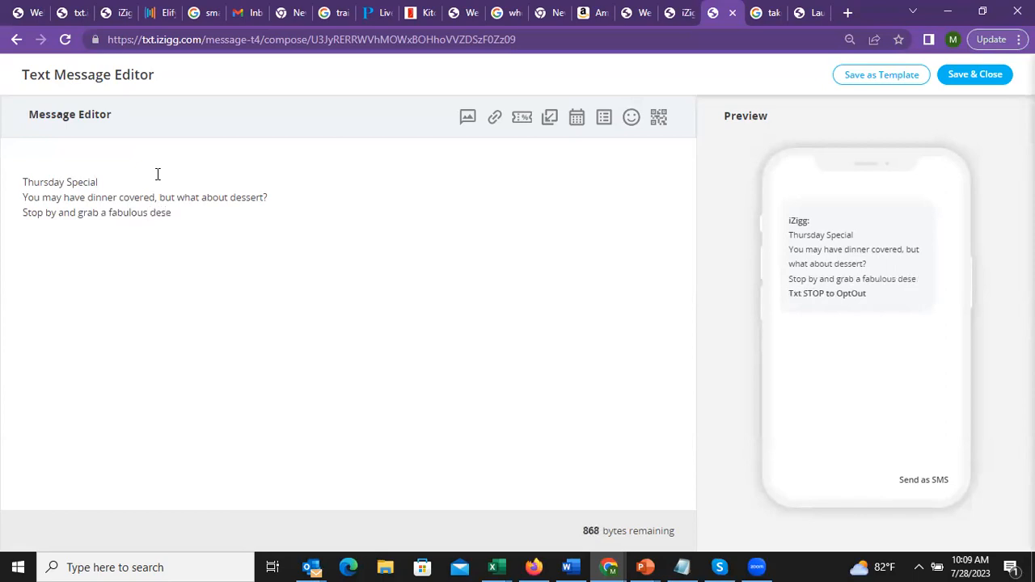
pyautogui.write('sert at ')
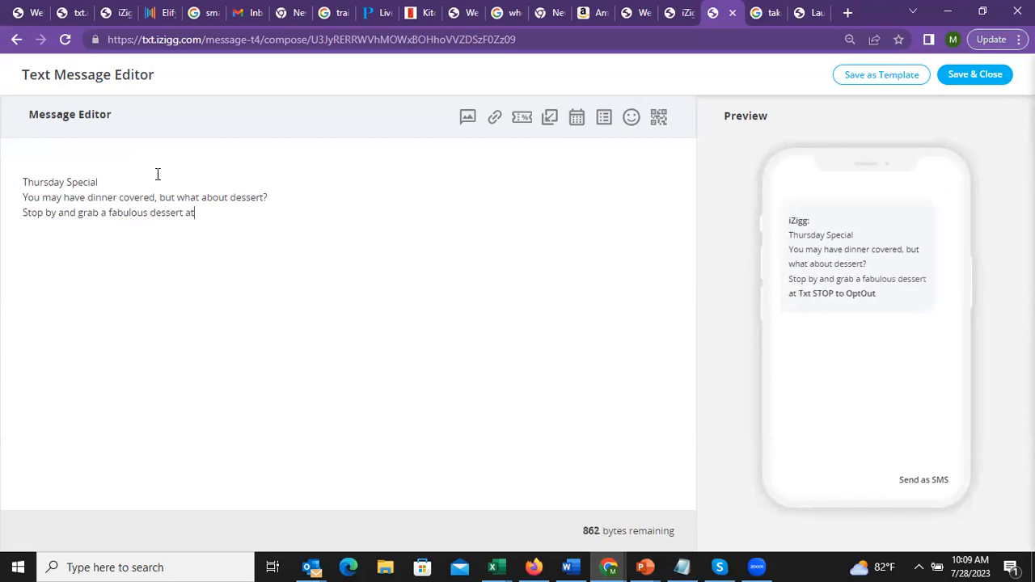
pyautogui.write('half off!')
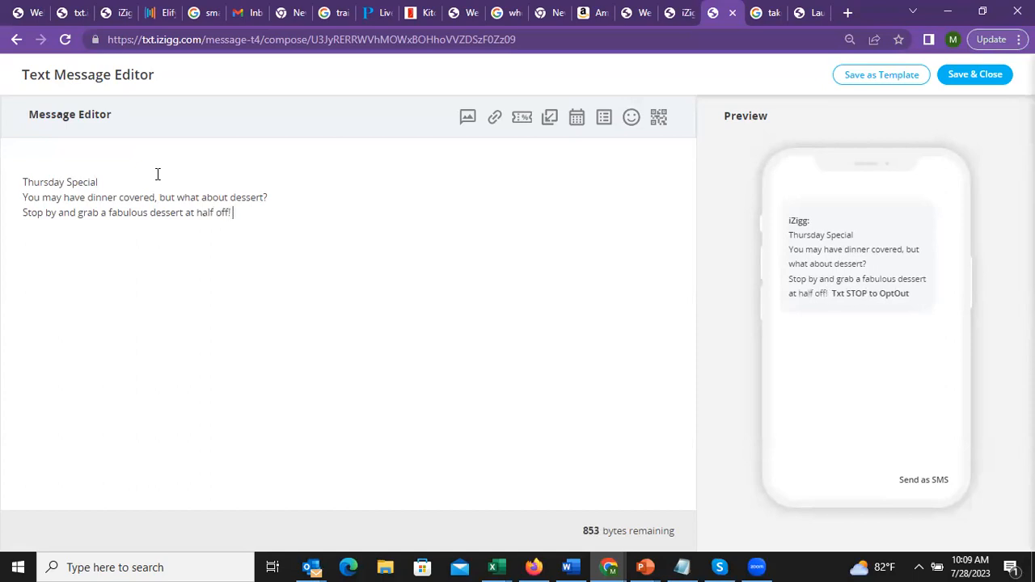
pyautogui.press('Return')
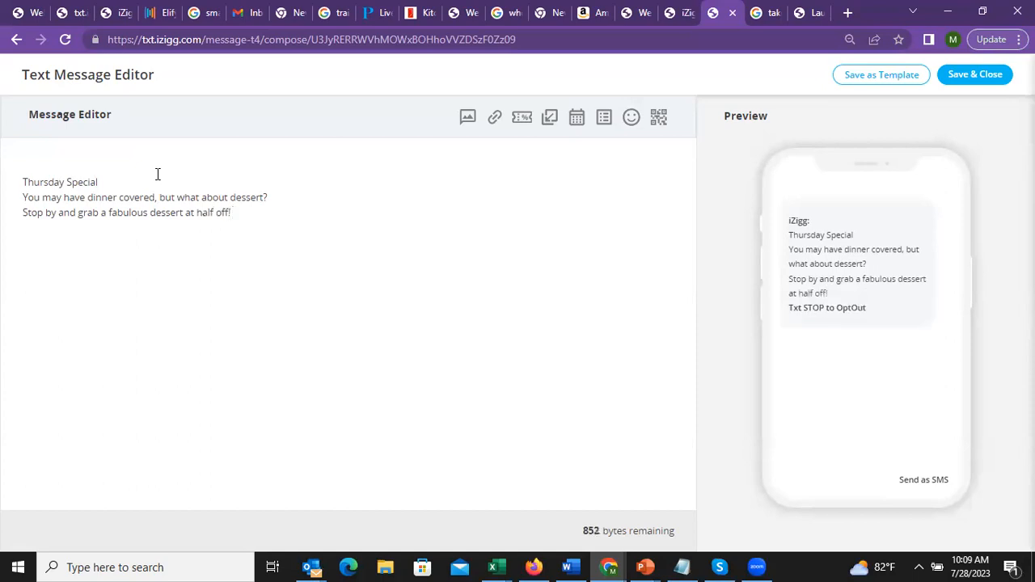
# Attach the Thursdayspecials image from the Desktop and accept the switch to MMS
pyautogui.click(467, 117)
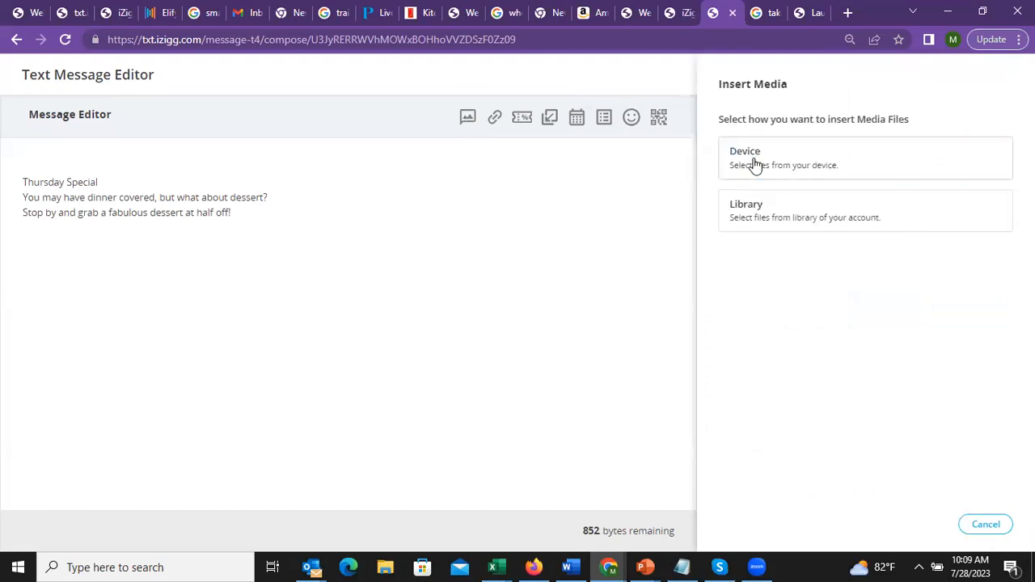
pyautogui.click(757, 161)
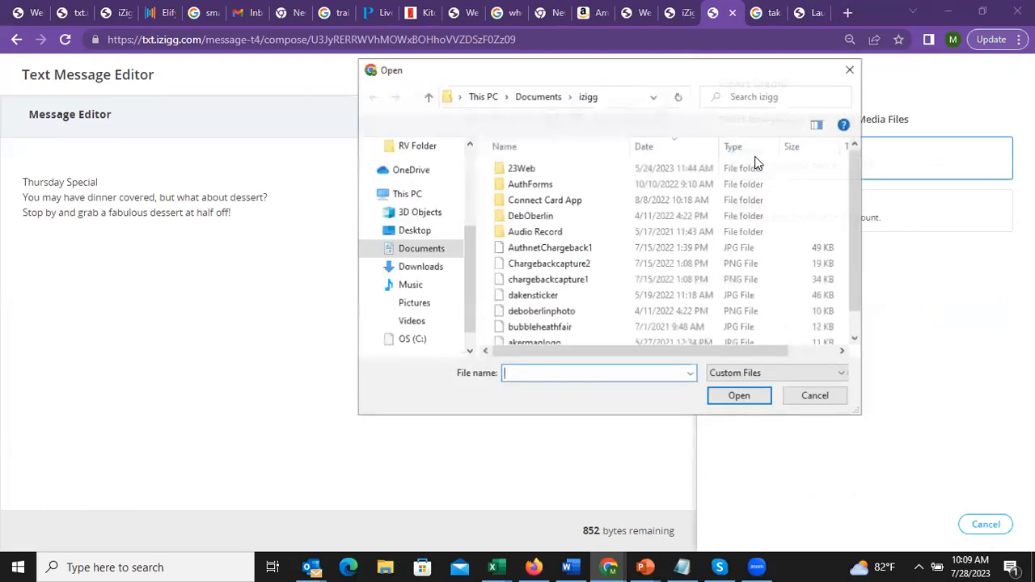
pyautogui.click(426, 234)
pyautogui.click(522, 169)
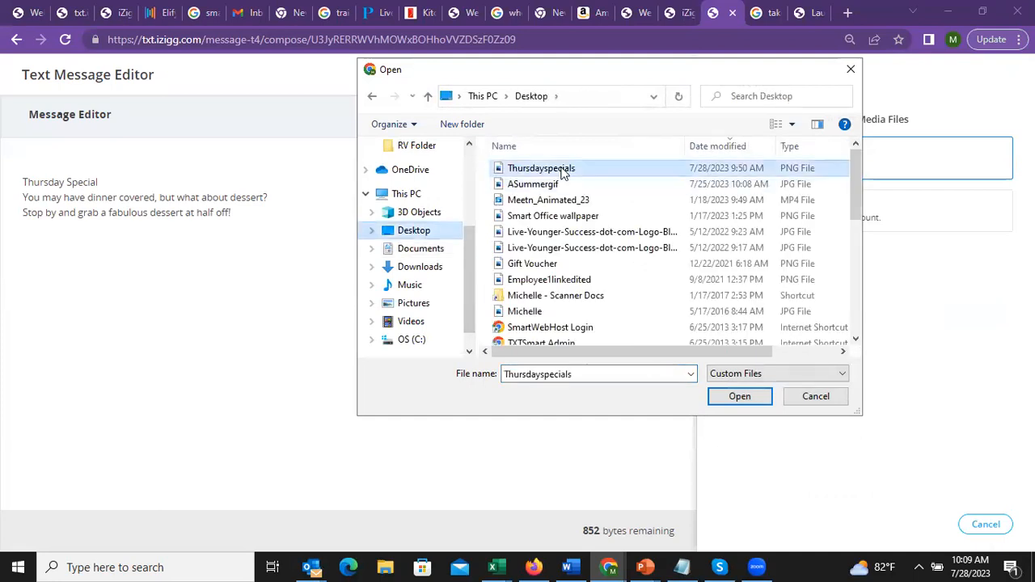
pyautogui.click(727, 396)
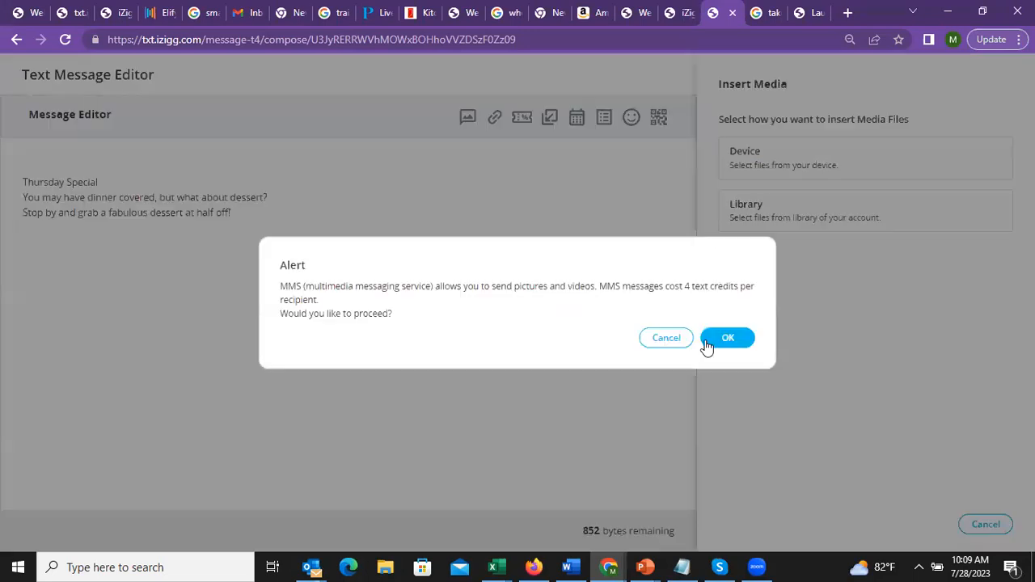
pyautogui.click(731, 337)
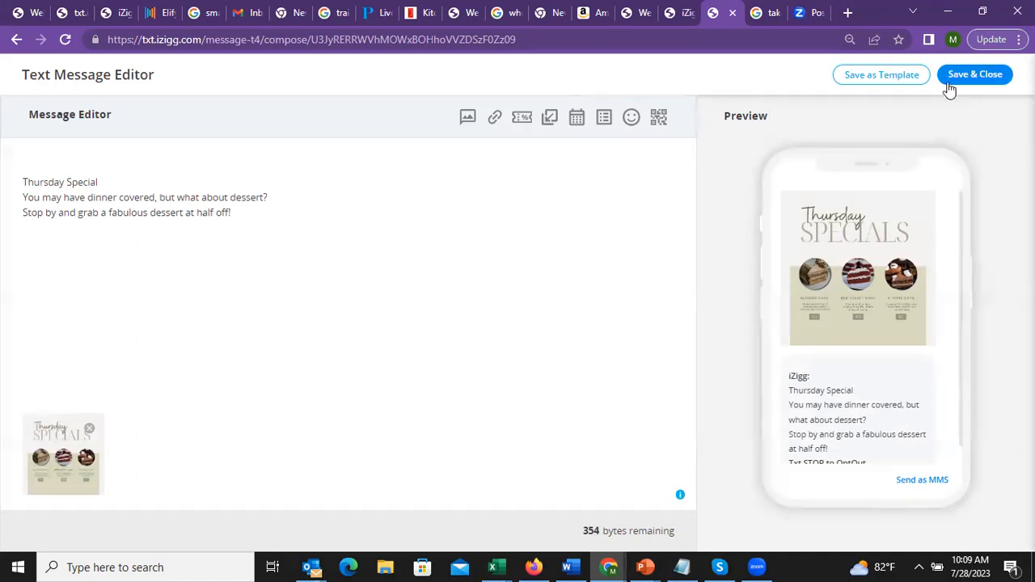
# Start saving the message as a template and name it 'Dessert Specials'
pyautogui.click(884, 77)
pyautogui.click(826, 143)
pyautogui.write('Thu')
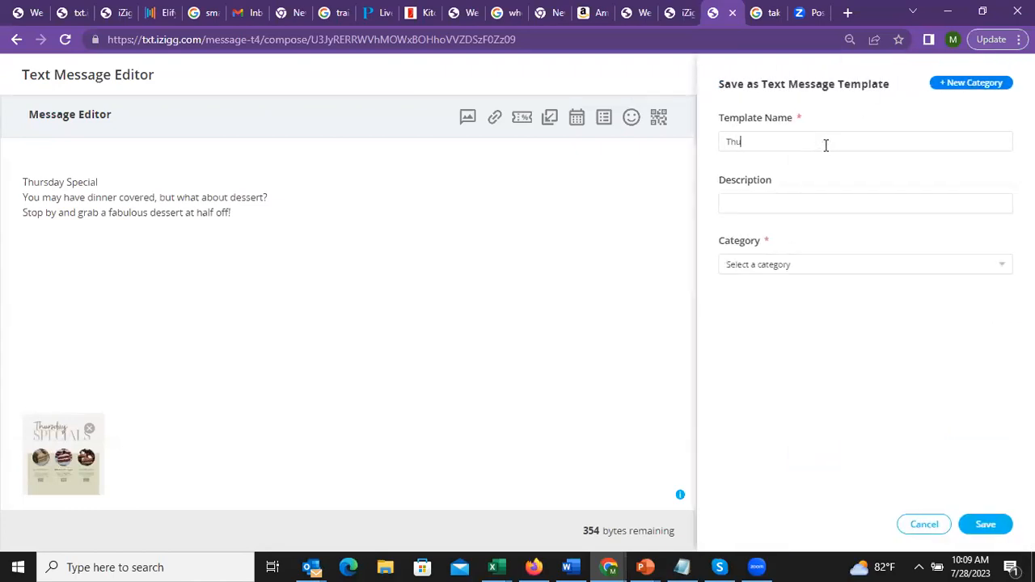
pyautogui.write('rsday')
pyautogui.press('BackSpace')
pyautogui.press('BackSpace')
pyautogui.press('BackSpace')
pyautogui.press('BackSpace')
pyautogui.press('BackSpace')
pyautogui.press('BackSpace')
pyautogui.press('BackSpace')
pyautogui.press('BackSpace')
pyautogui.write('Dessert Specials')
pyautogui.press('Tab')
pyautogui.click(826, 145)
pyautogui.press('BackSpace')
pyautogui.write('s')
# Assign the template to the Thursday Specials category and save it
pyautogui.click(796, 200)
pyautogui.click(807, 274)
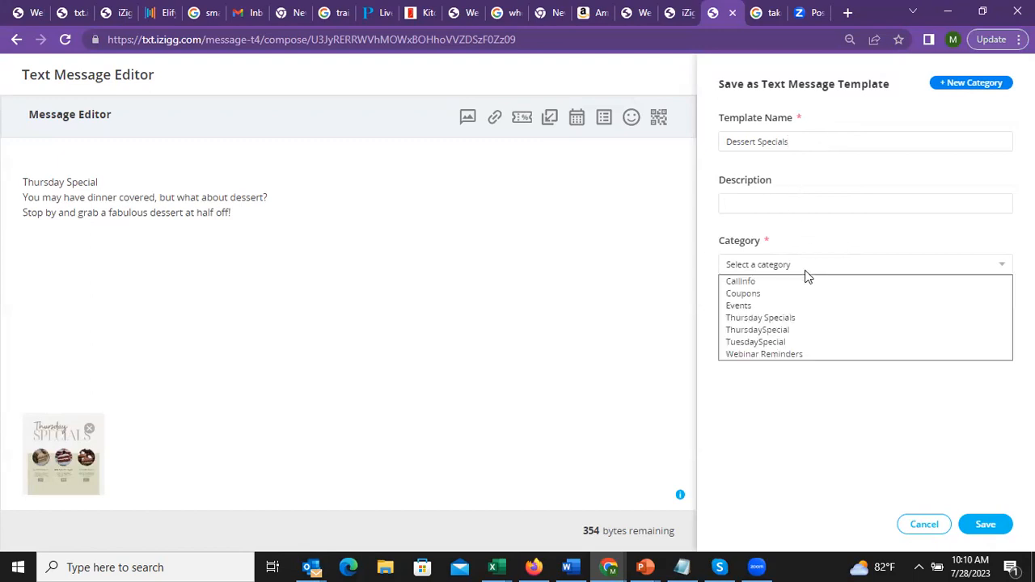
pyautogui.click(794, 317)
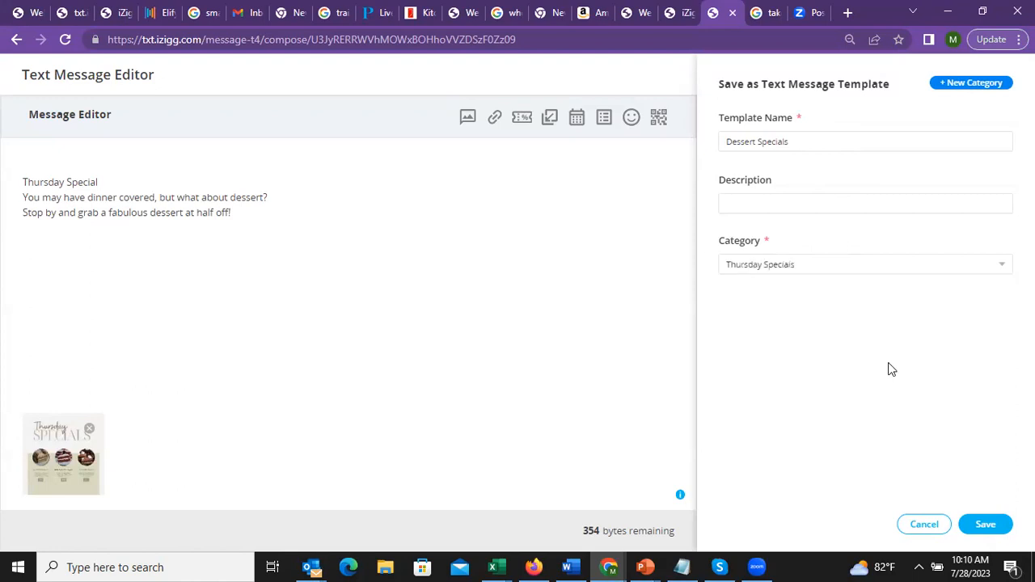
pyautogui.click(985, 525)
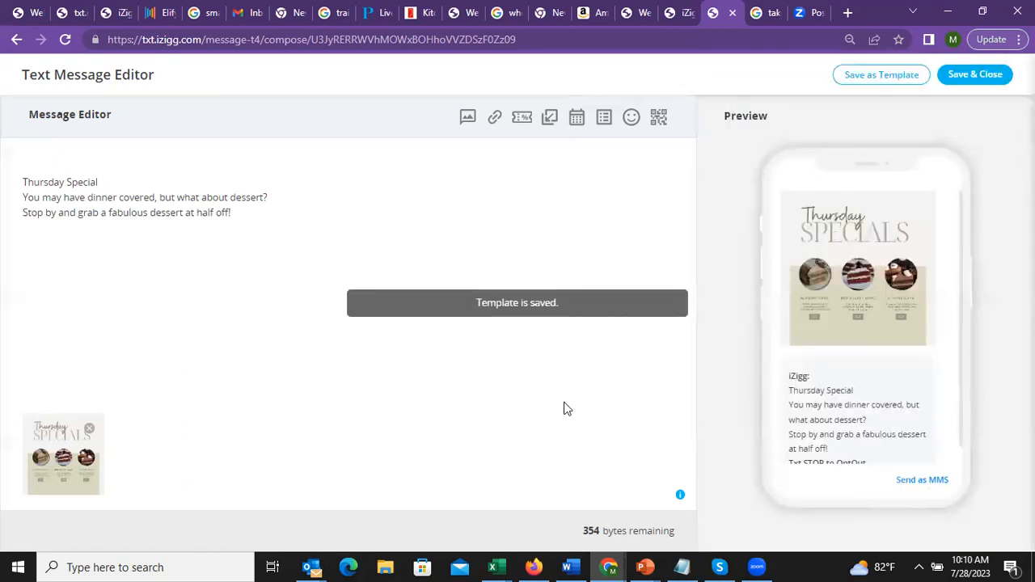
# Save and close the editor, then send the Thursday Eve special message
pyautogui.click(980, 76)
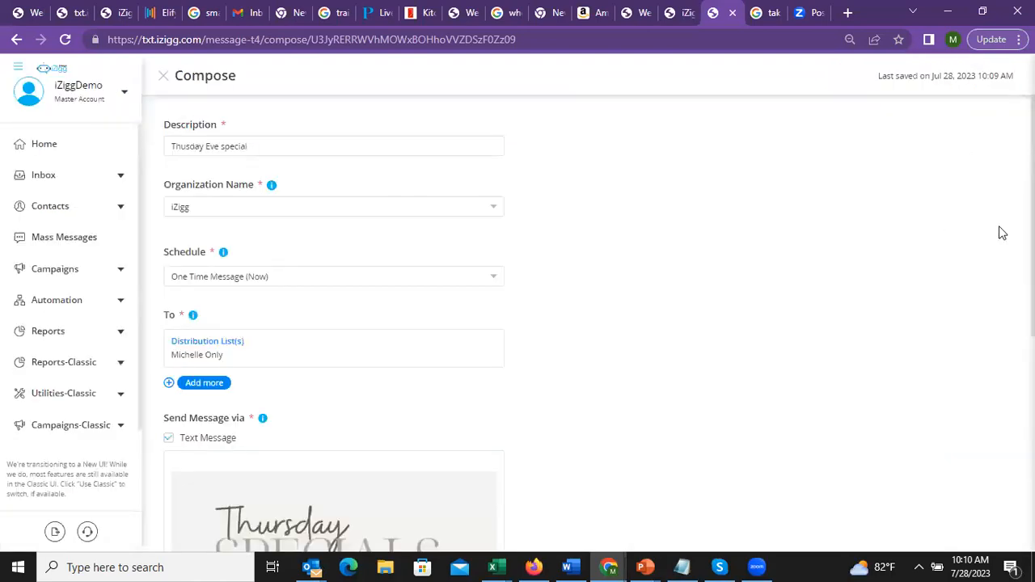
pyautogui.scroll(-5, 518, 323)
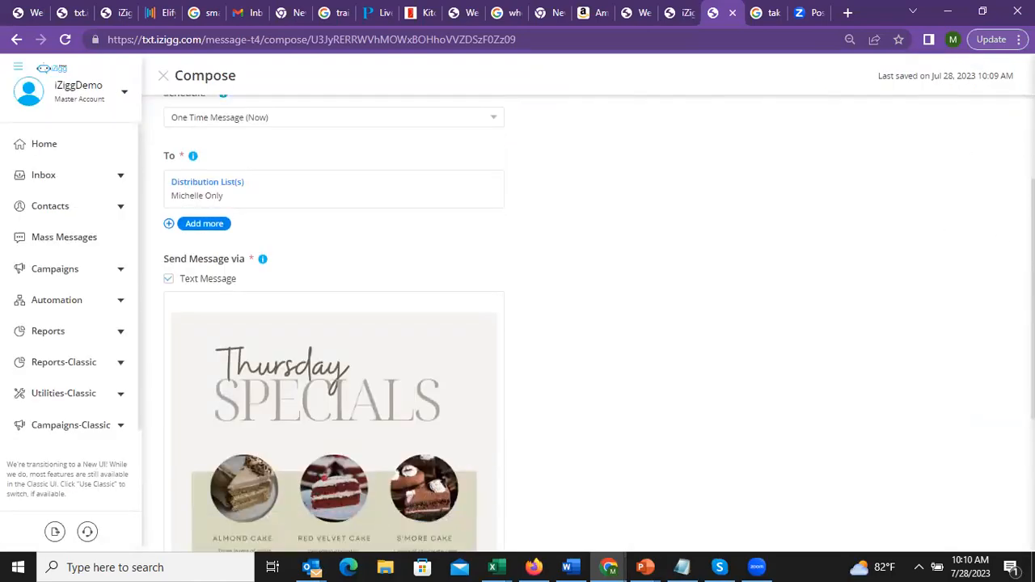
pyautogui.scroll(-1, 970, 478)
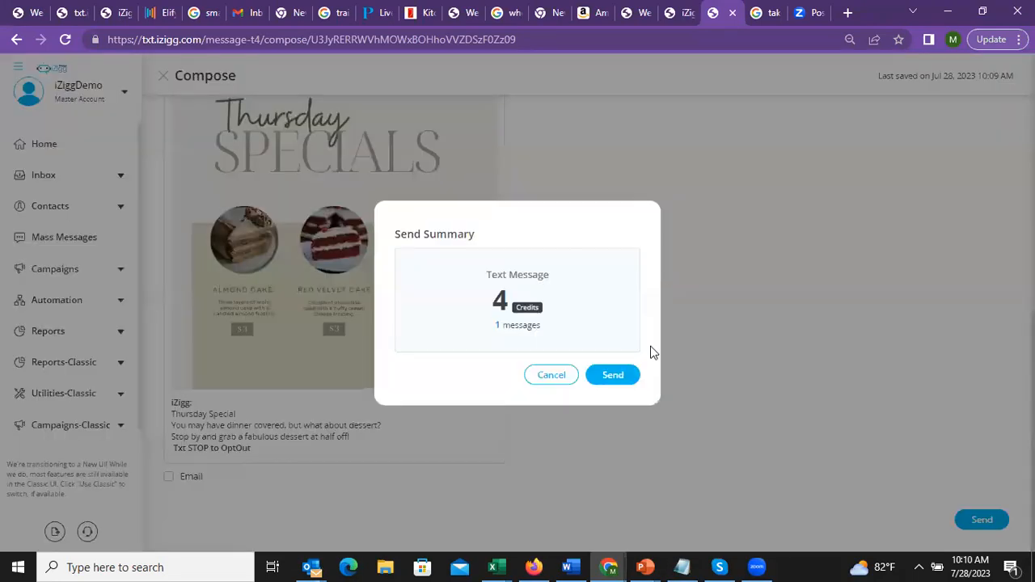
pyautogui.click(614, 378)
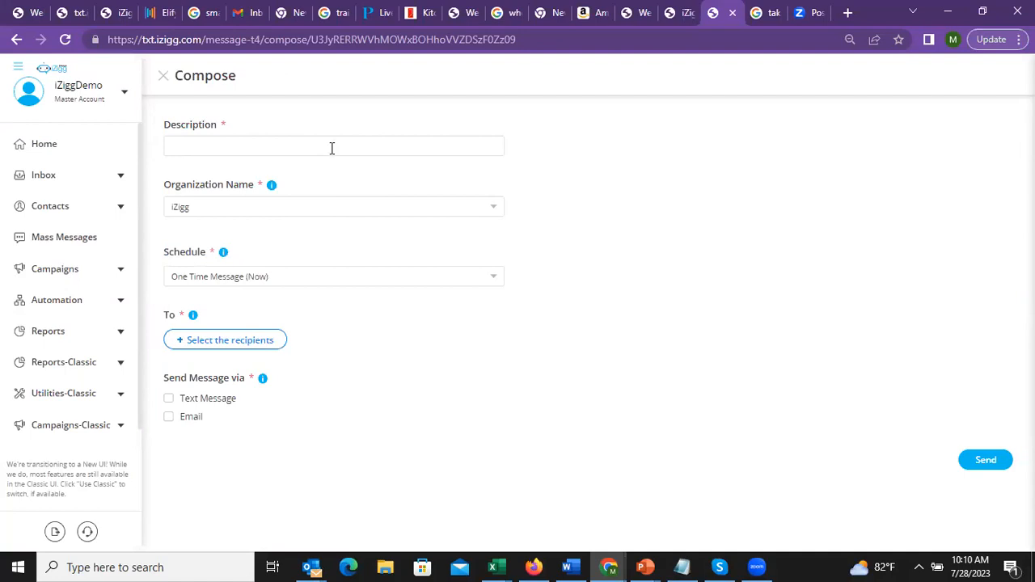
# Describe the new message as 'July 28 special' and address it to the distribution list
pyautogui.write('July 28 special')
pyautogui.click(247, 342)
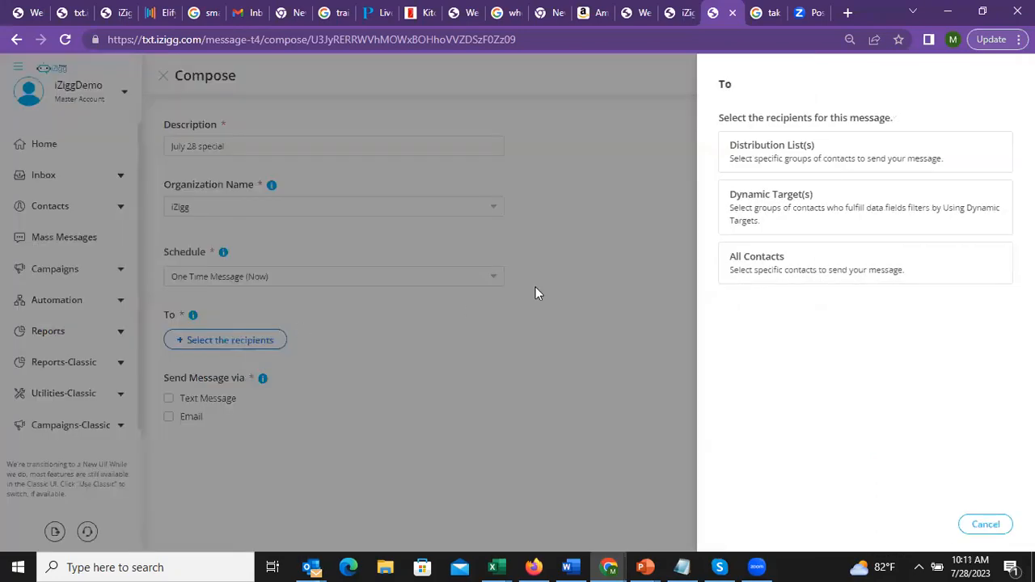
pyautogui.click(730, 202)
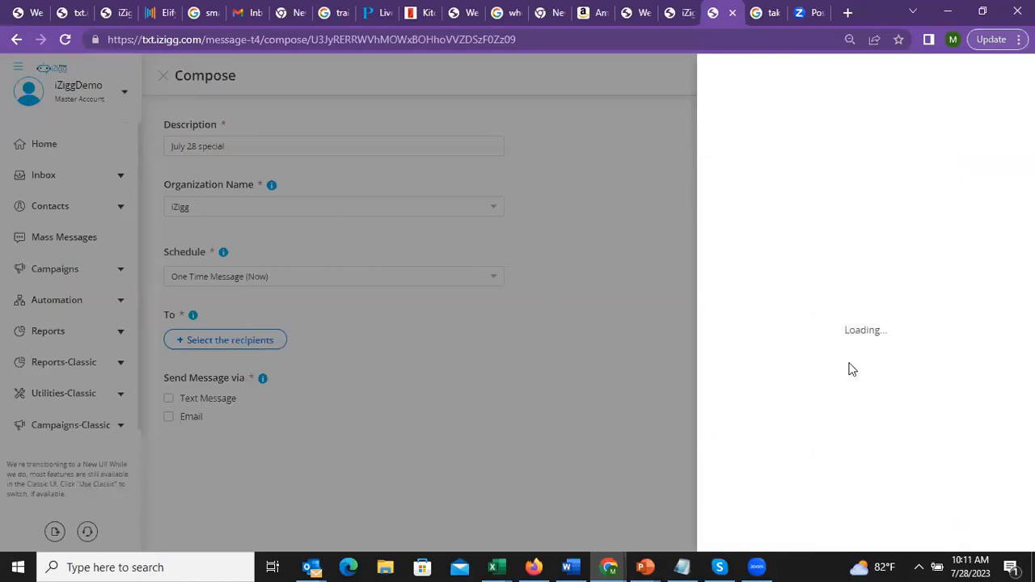
pyautogui.click(724, 455)
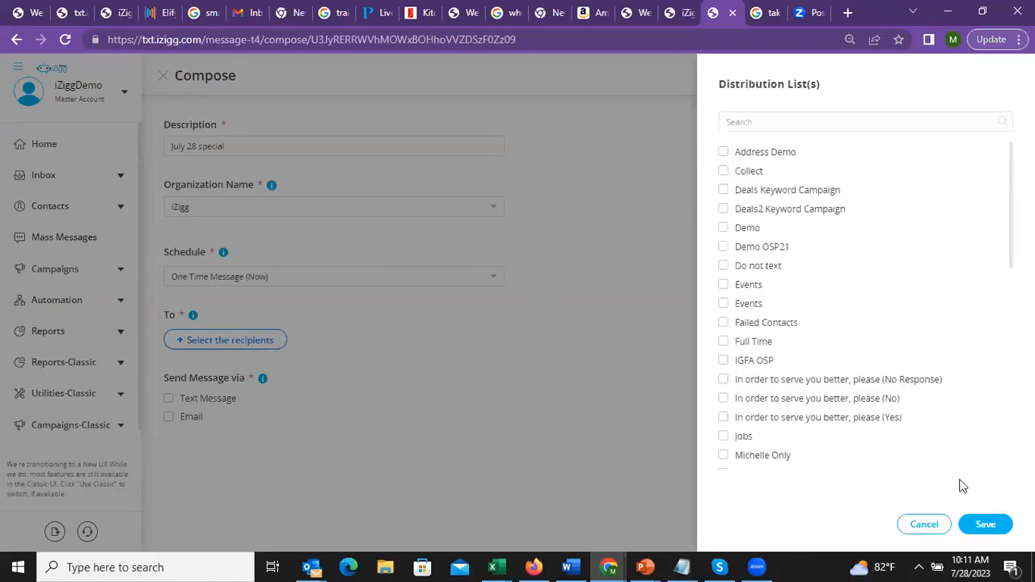
pyautogui.click(985, 524)
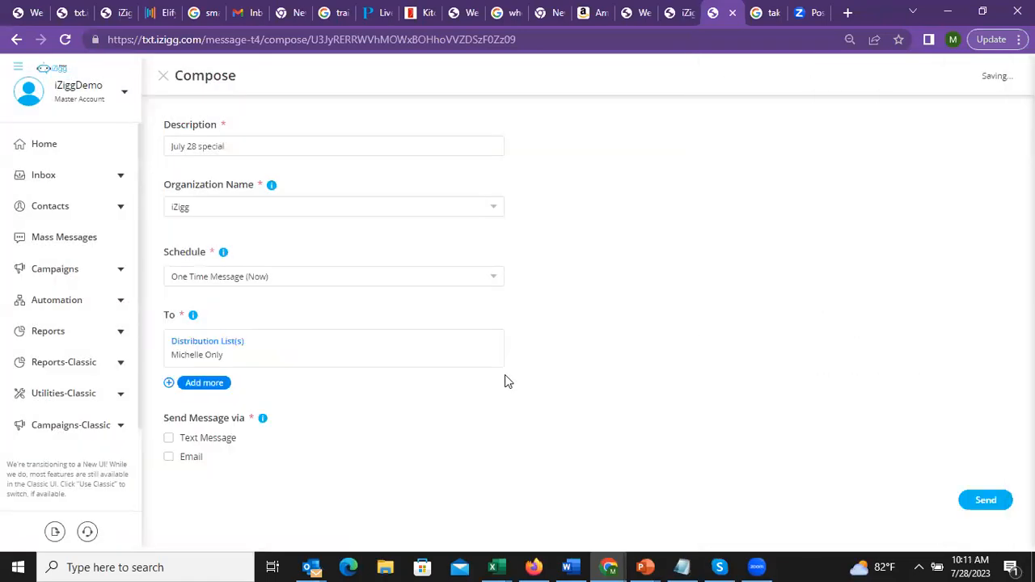
# Choose Text Message and load the Dessert Specials template into the editor
pyautogui.click(168, 439)
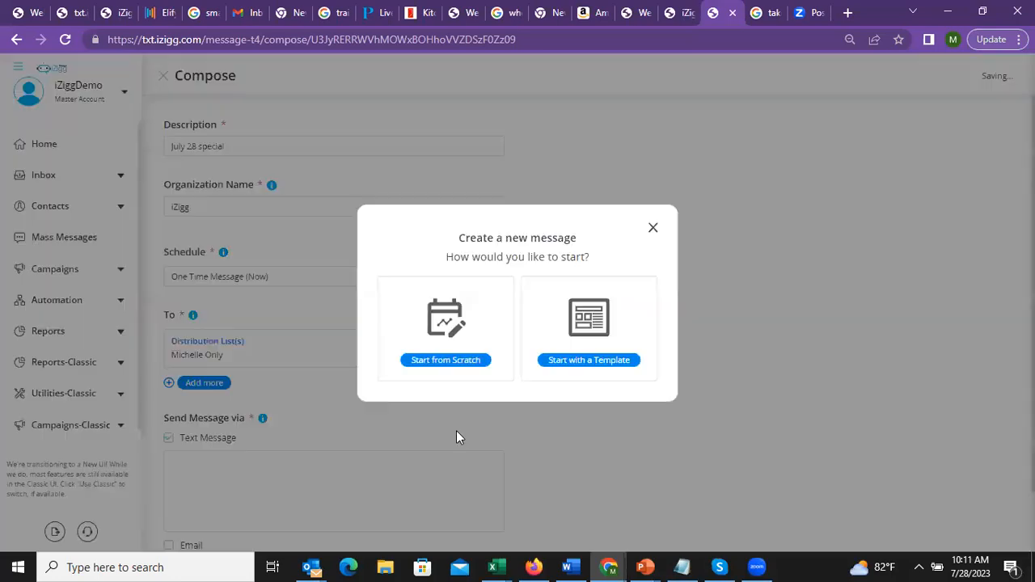
pyautogui.click(594, 326)
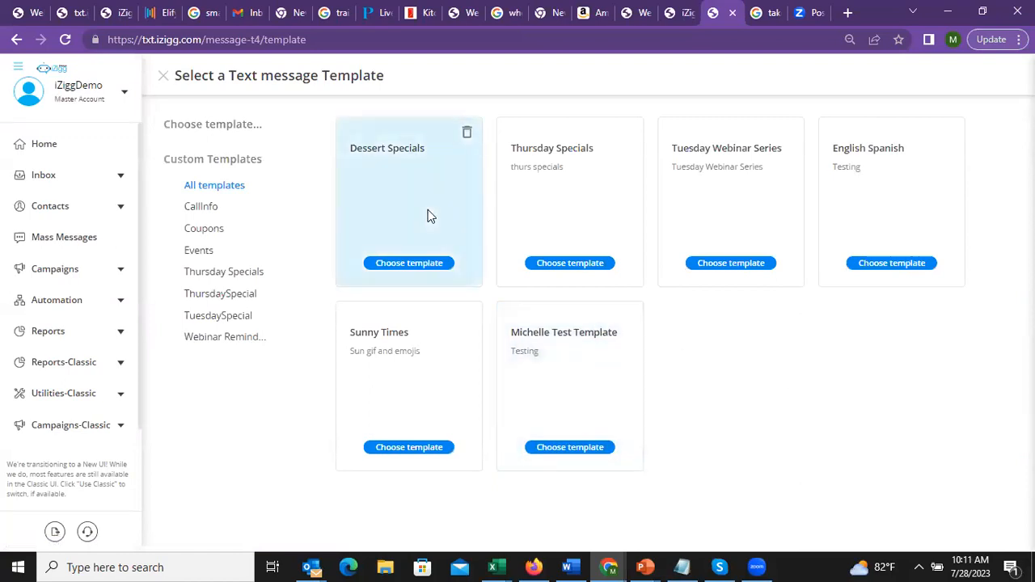
pyautogui.click(409, 263)
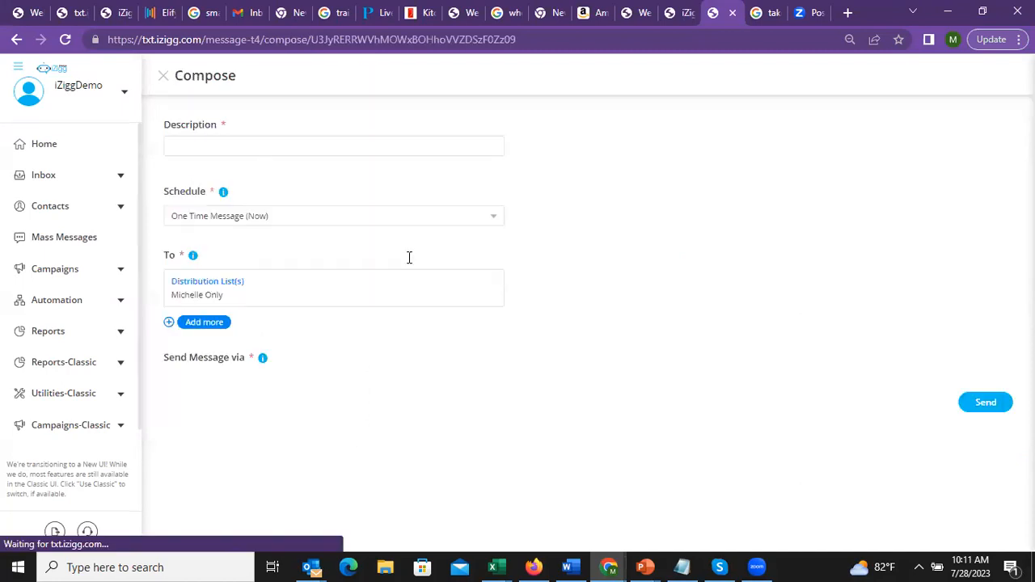
pyautogui.click(461, 256)
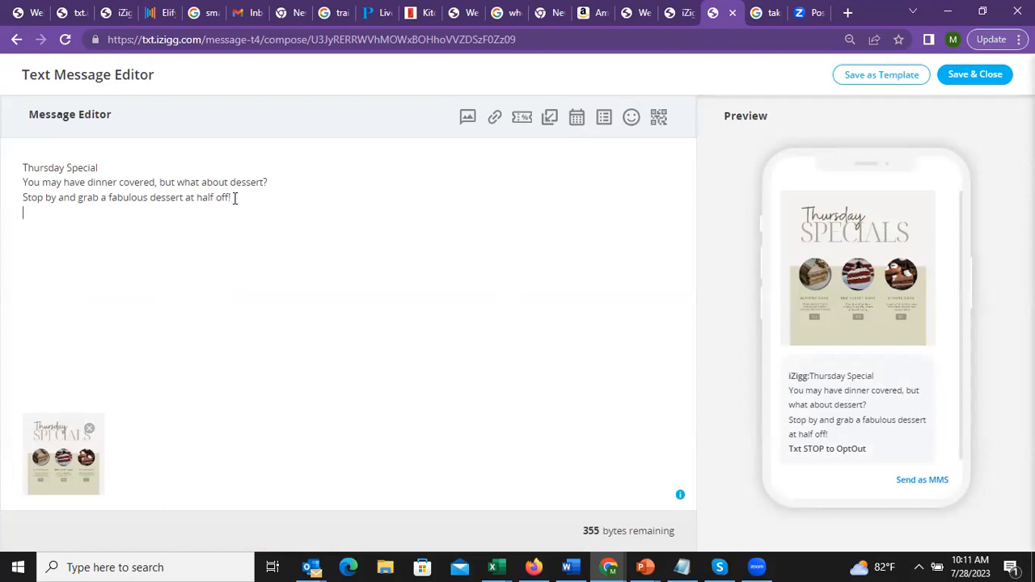
# Replace 'half off!' with 'for buy one get one free!' and return to the compose form
pyautogui.press('BackSpace')
pyautogui.press('BackSpace')
pyautogui.press('BackSpace')
pyautogui.press('BackSpace')
pyautogui.press('BackSpace')
pyautogui.press('BackSpace')
pyautogui.press('BackSpace')
pyautogui.press('BackSpace')
pyautogui.press('BackSpace')
pyautogui.press('BackSpace')
pyautogui.press('BackSpace')
pyautogui.press('BackSpace')
pyautogui.press('BackSpace')
pyautogui.press('BackSpace')
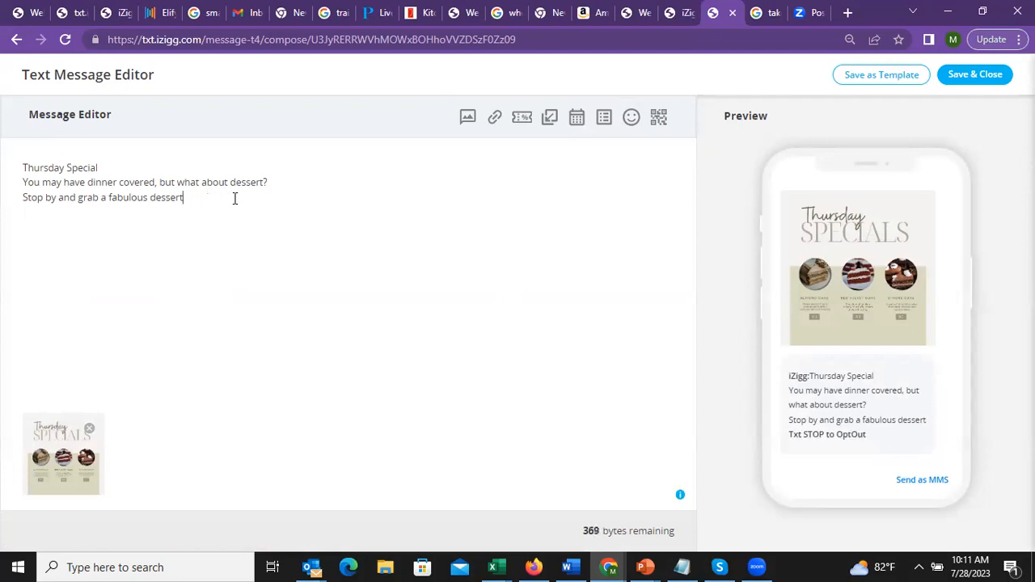
pyautogui.write('for by one')
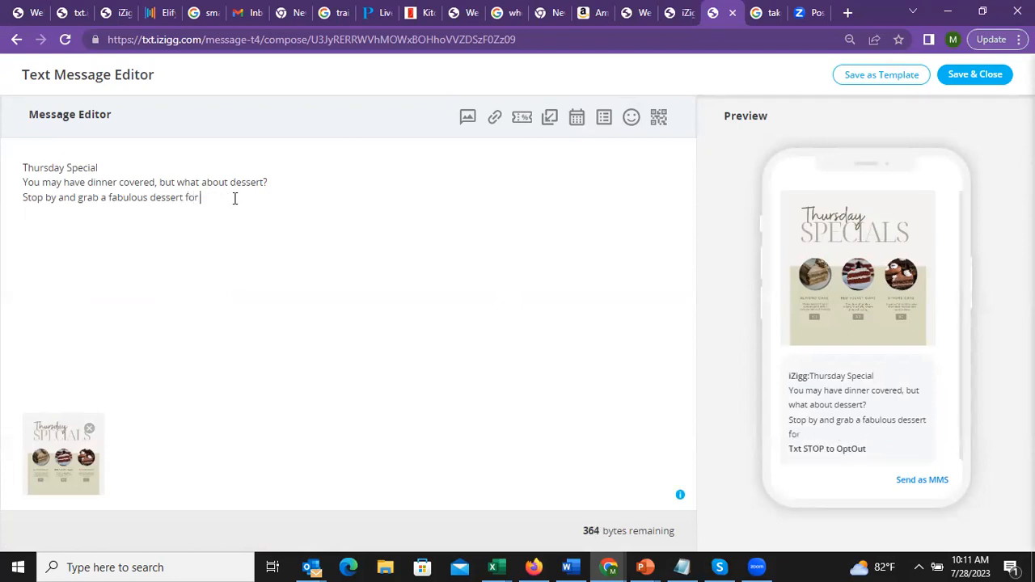
pyautogui.press('BackSpace')
pyautogui.press('BackSpace')
pyautogui.press('BackSpace')
pyautogui.press('BackSpace')
pyautogui.press('BackSpace')
pyautogui.write('uy one get one free!')
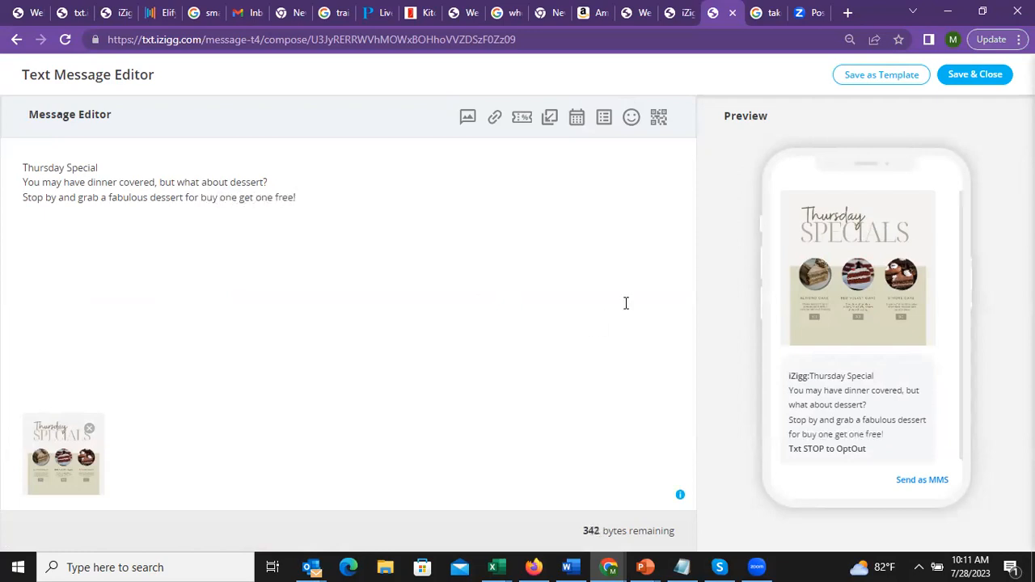
pyautogui.click(987, 82)
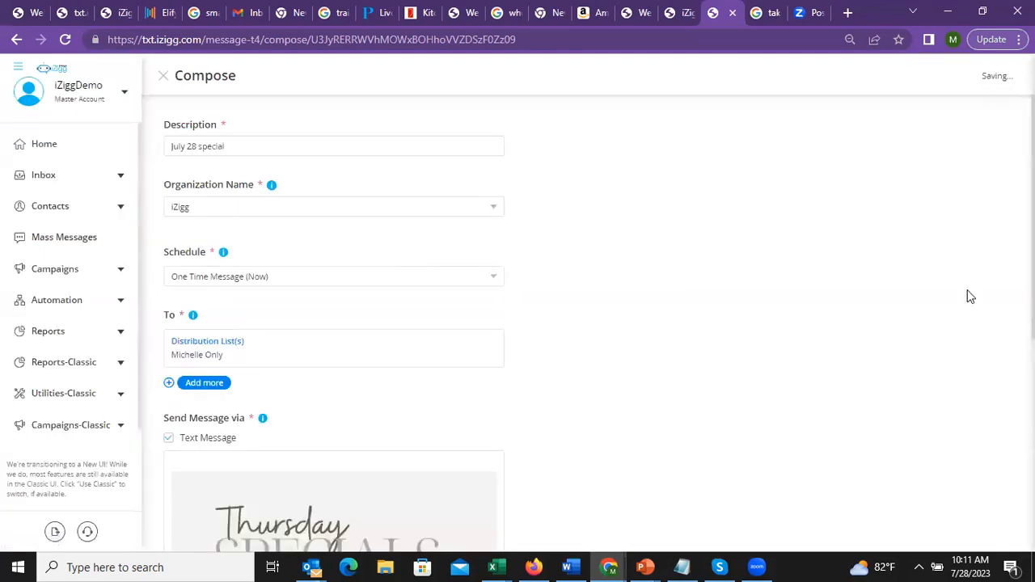
# Send the July 28 special dessert message and confirm it in the Send Summary
pyautogui.scroll(-1, 588, 323)
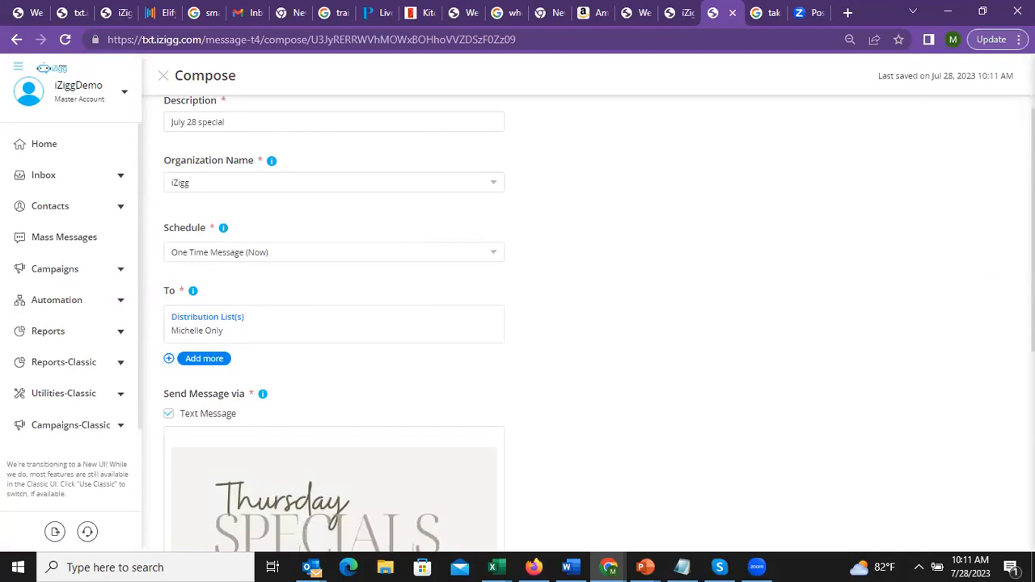
pyautogui.scroll(-5, 588, 323)
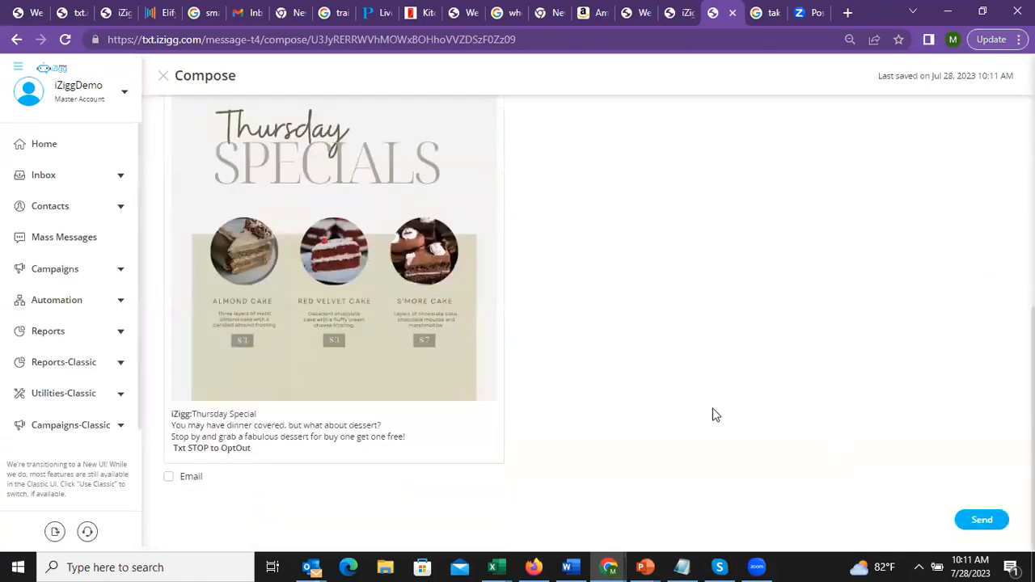
pyautogui.click(980, 522)
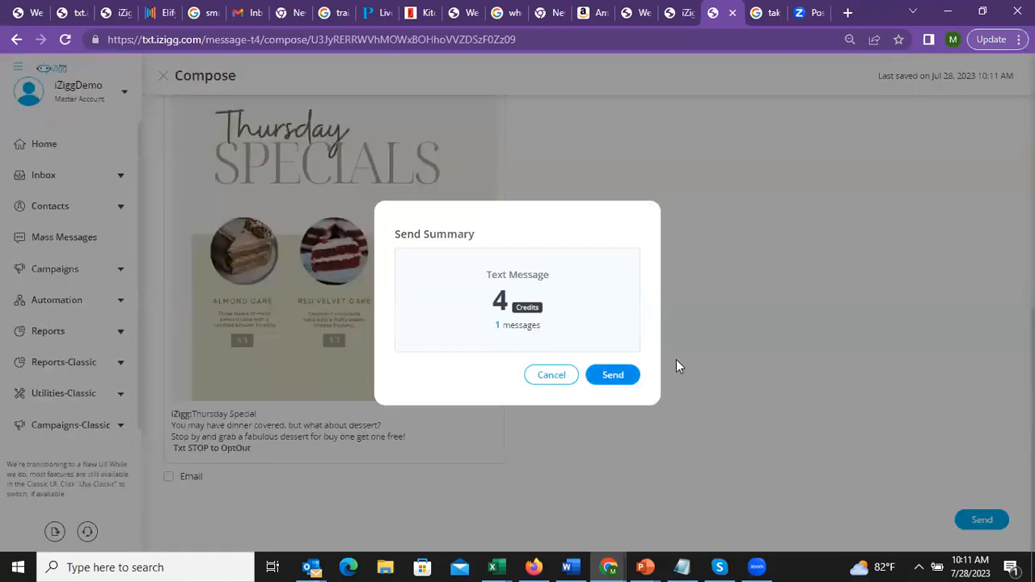
pyautogui.press('Return')
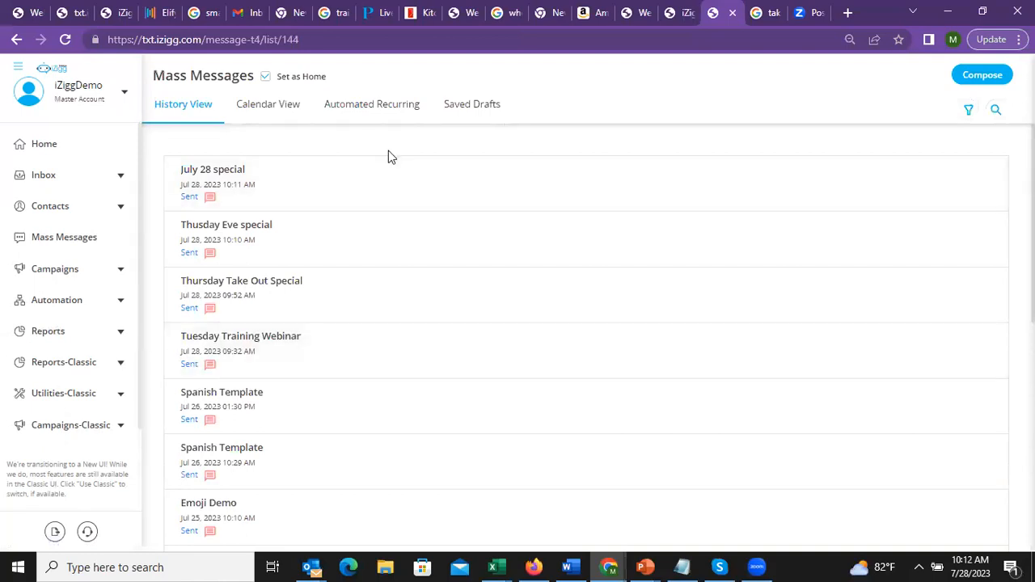
# Review the Tuesday Training Webinar message's delivery details, then return to the mass messages list
pyautogui.click(325, 343)
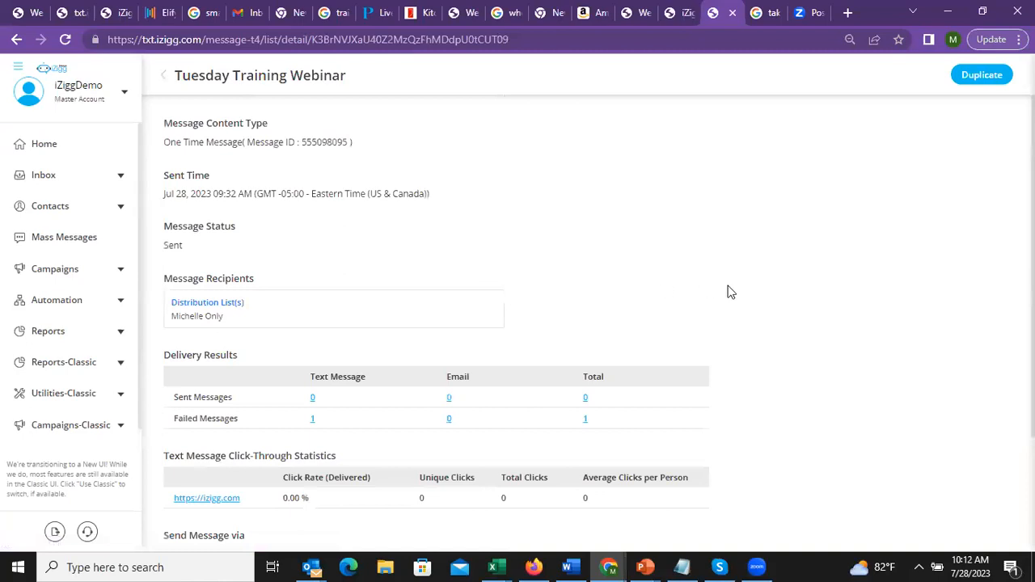
pyautogui.scroll(-2, 684, 478)
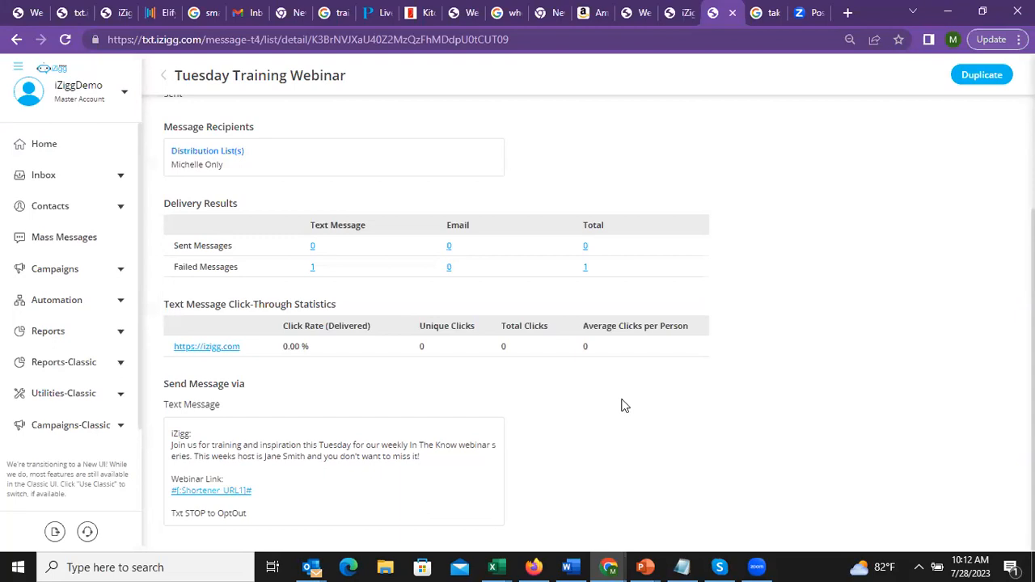
pyautogui.click(78, 238)
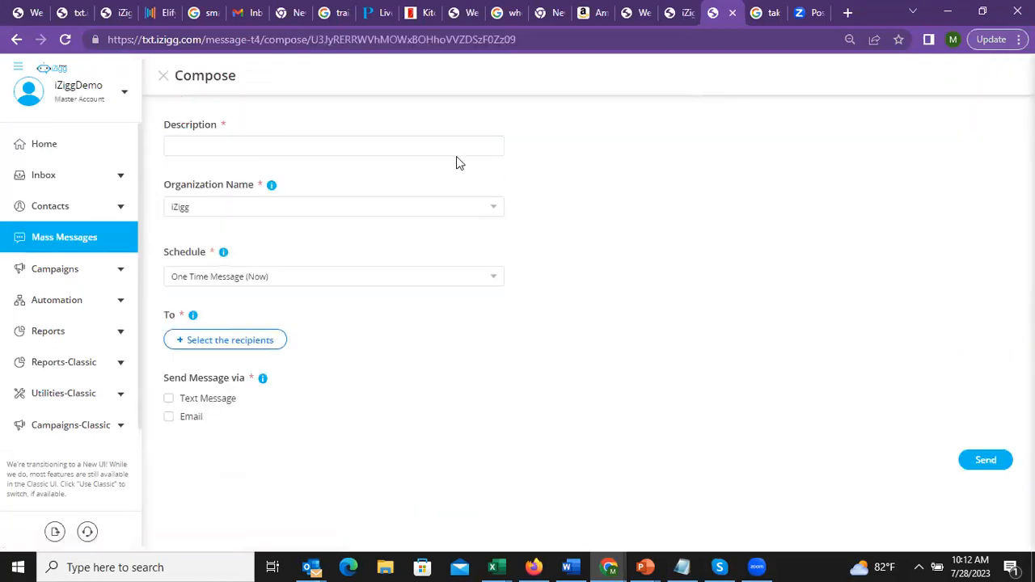
# Describe the message as 'message', address one distribution list, and load the Tuesday Webinar Series text template
pyautogui.write('message')
pyautogui.click(250, 340)
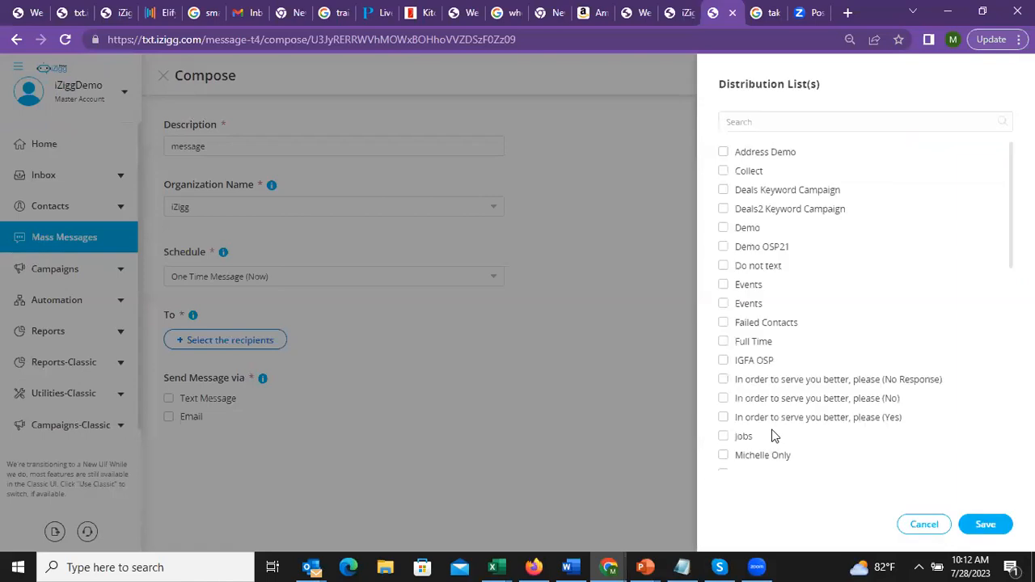
pyautogui.click(724, 454)
pyautogui.click(989, 525)
pyautogui.click(168, 438)
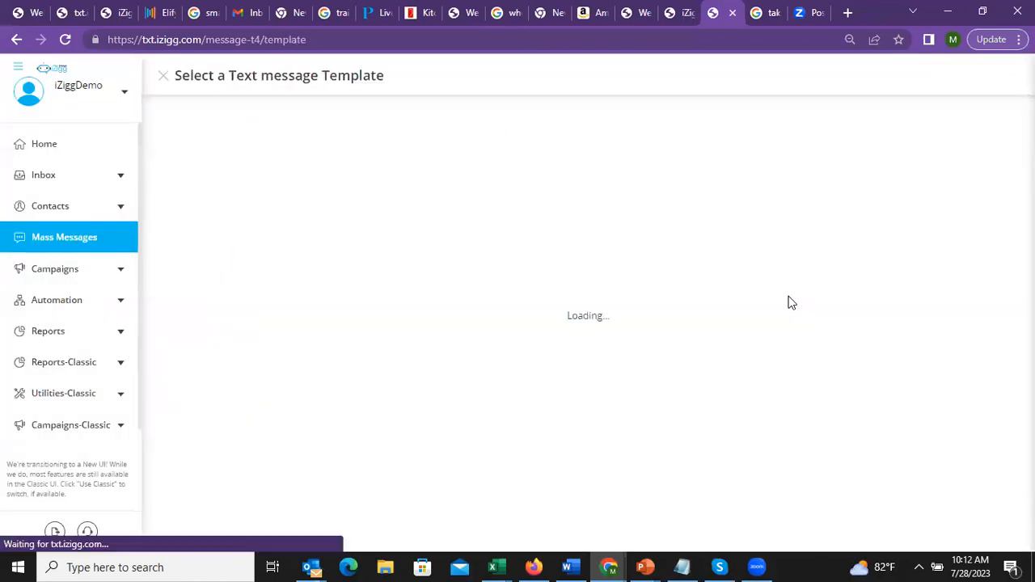
pyautogui.click(730, 207)
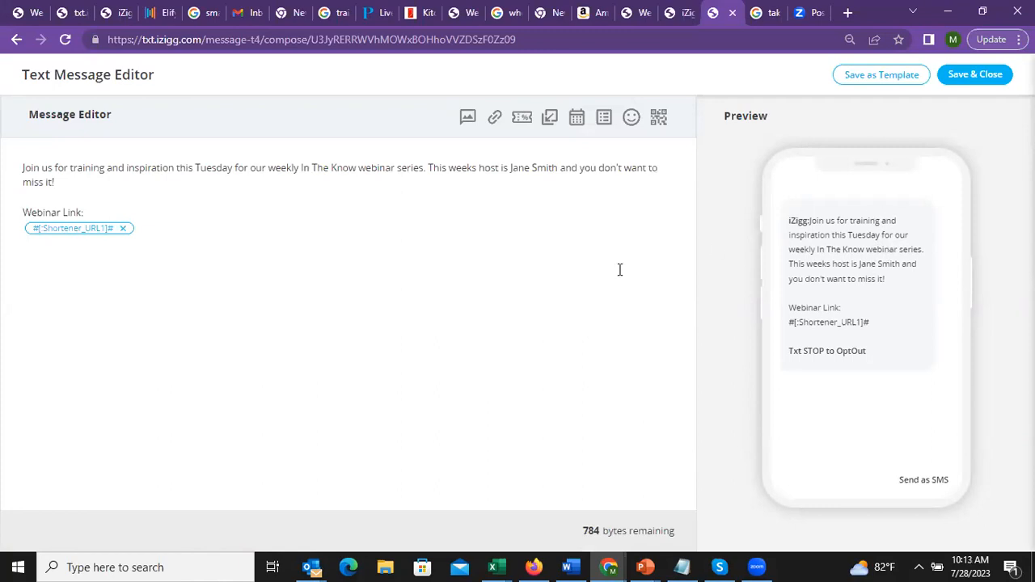
# Replace the old host's name with the new host's name, remove the extra space, and save
pyautogui.press('BackSpace')
pyautogui.press('BackSpace')
pyautogui.press('BackSpace')
pyautogui.press('BackSpace')
pyautogui.press('BackSpace')
pyautogui.press('BackSpace')
pyautogui.press('BackSpace')
pyautogui.press('BackSpace')
pyautogui.press('BackSpace')
pyautogui.press('BackSpace')
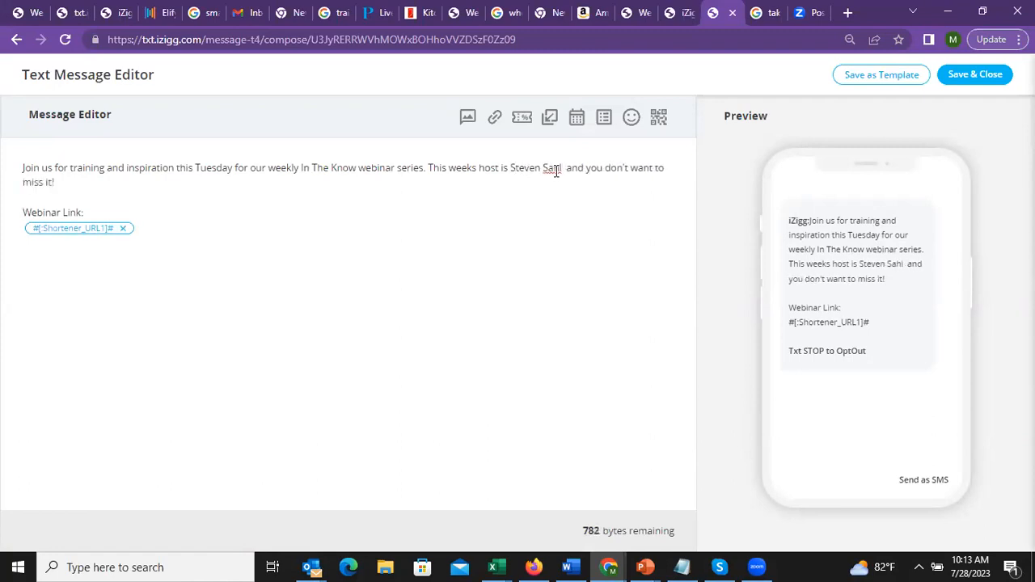
pyautogui.press('Delete')
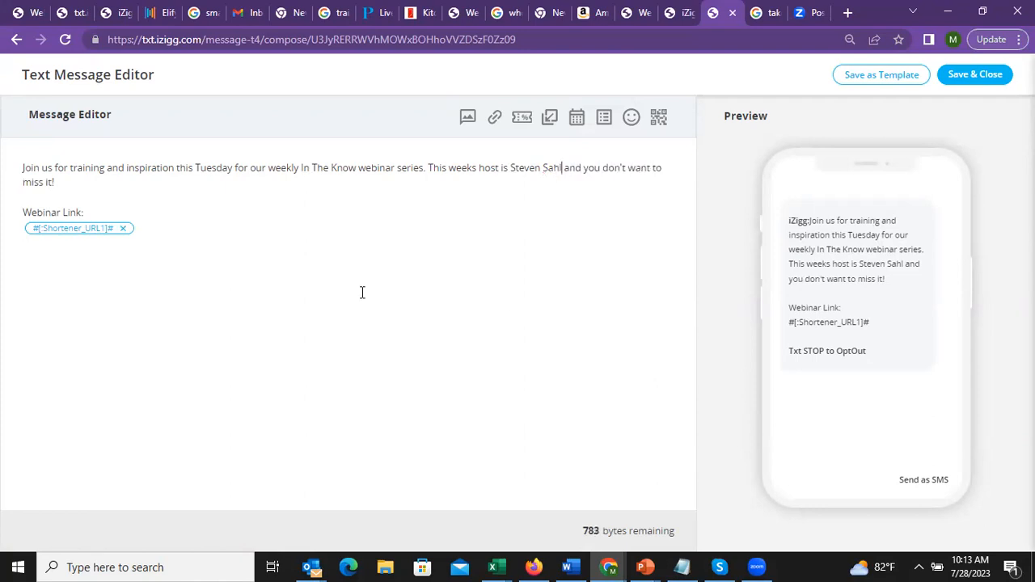
pyautogui.click(984, 81)
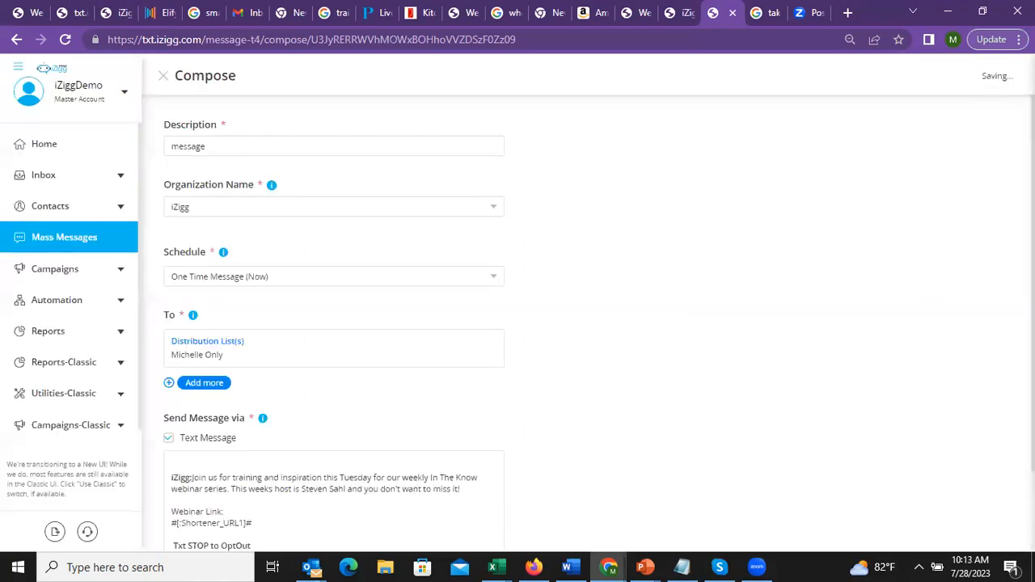
# Send the webinar text message and confirm it in the Send Summary dialog
pyautogui.scroll(-1, 517, 323)
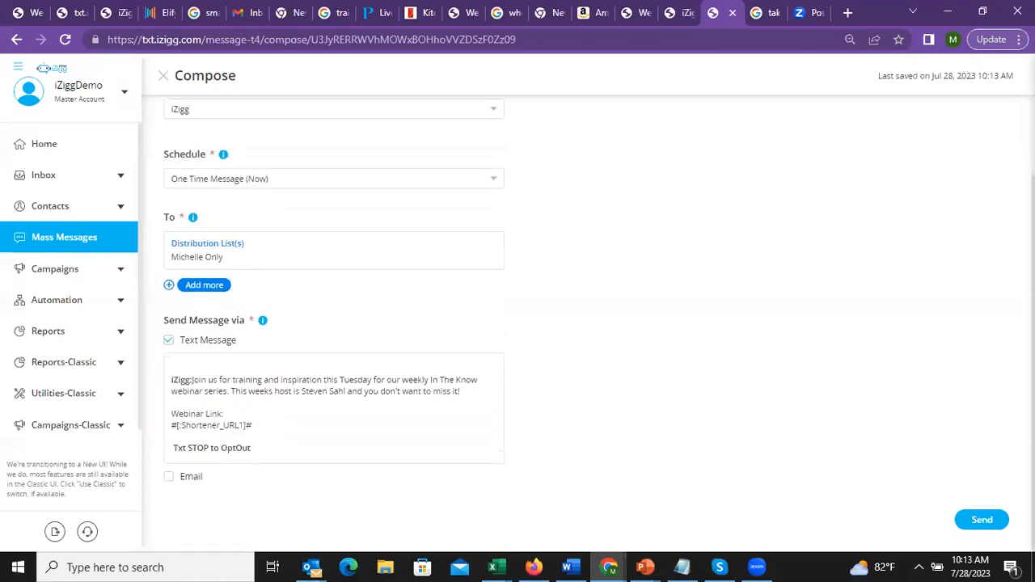
pyautogui.click(982, 521)
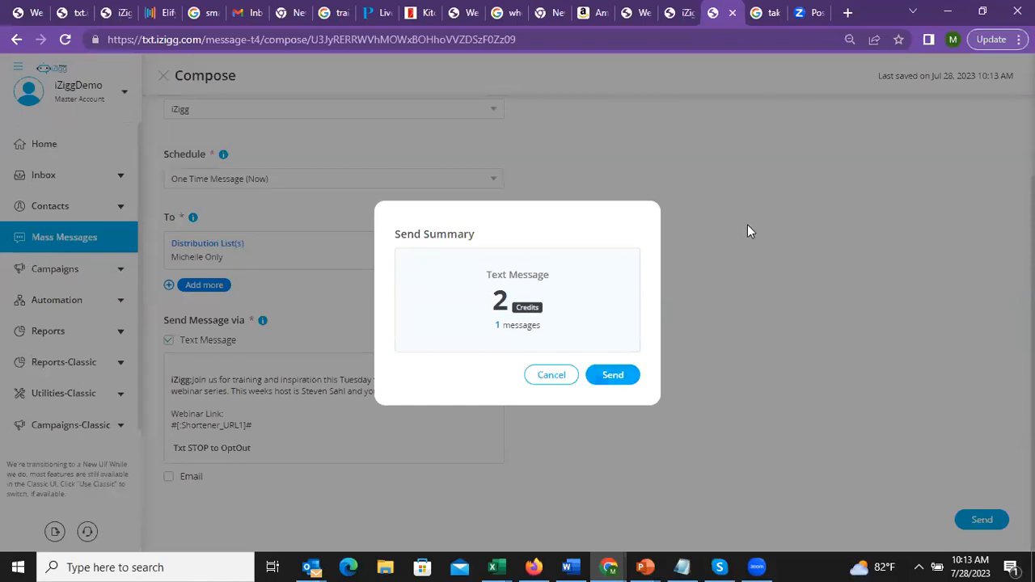
pyautogui.click(747, 225)
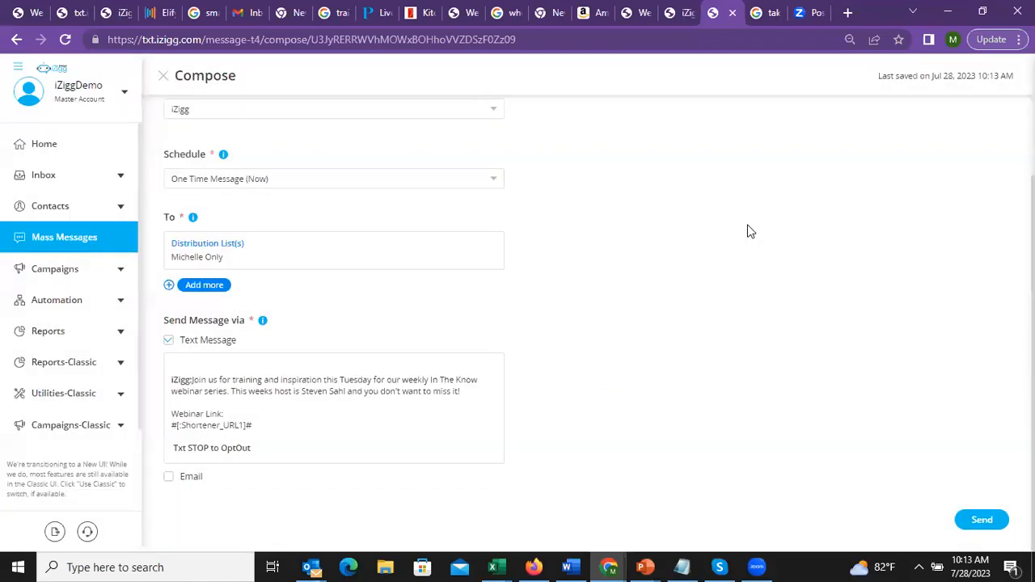